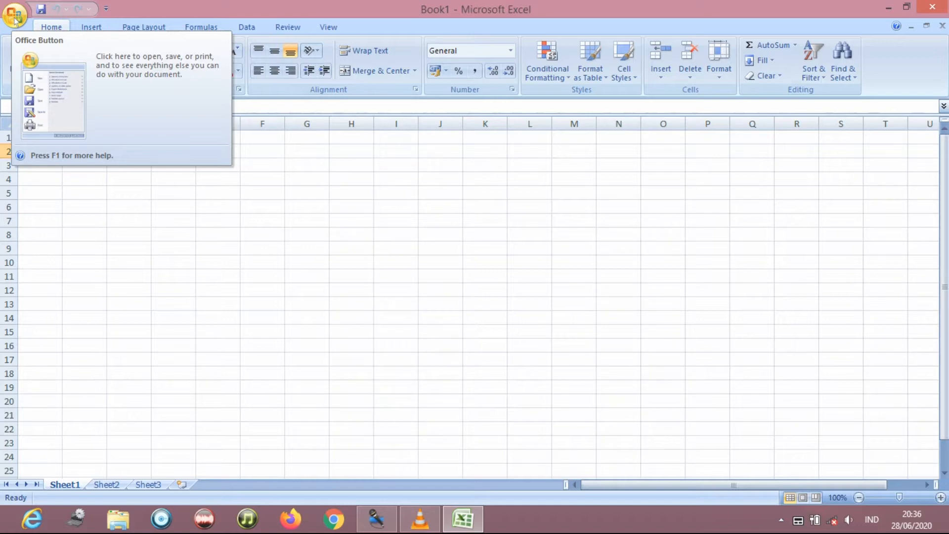
Create a new blank workbook.
{"action": "left_click", "coordinate": [15, 20]}
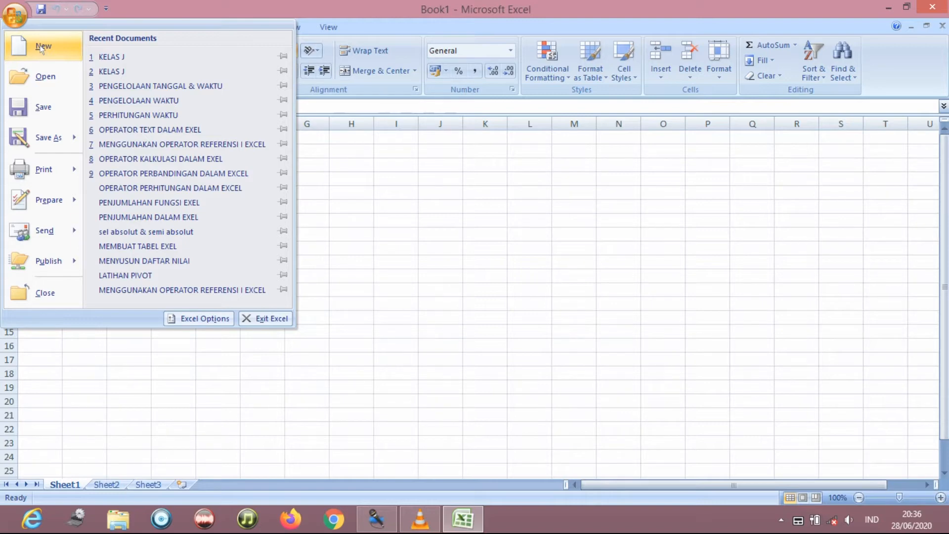
{"action": "left_click", "coordinate": [223, 4]}
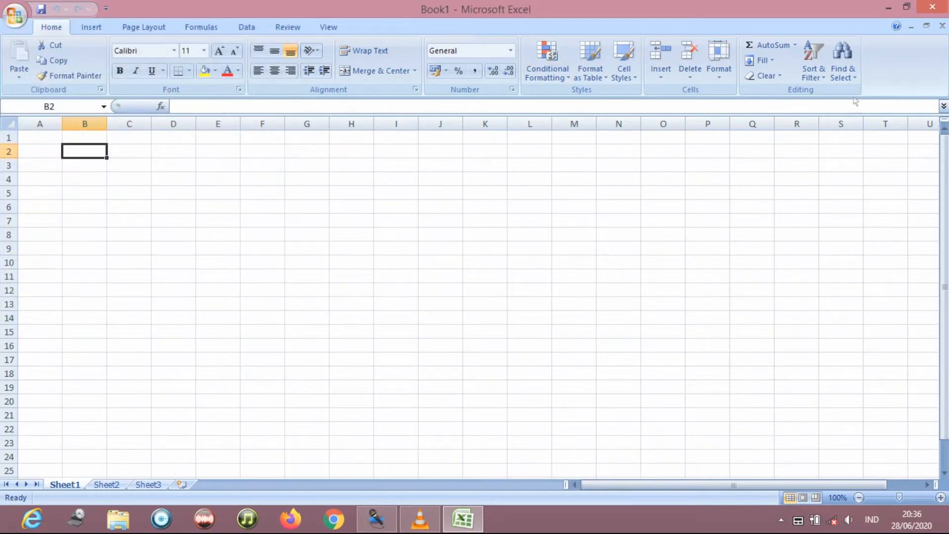
{"action": "left_click", "coordinate": [15, 15]}
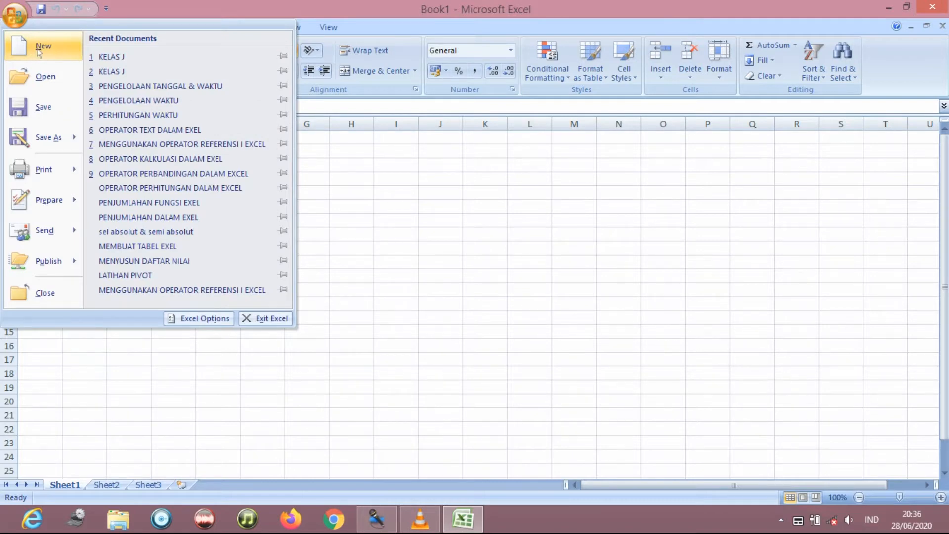
{"action": "left_click", "coordinate": [39, 49]}
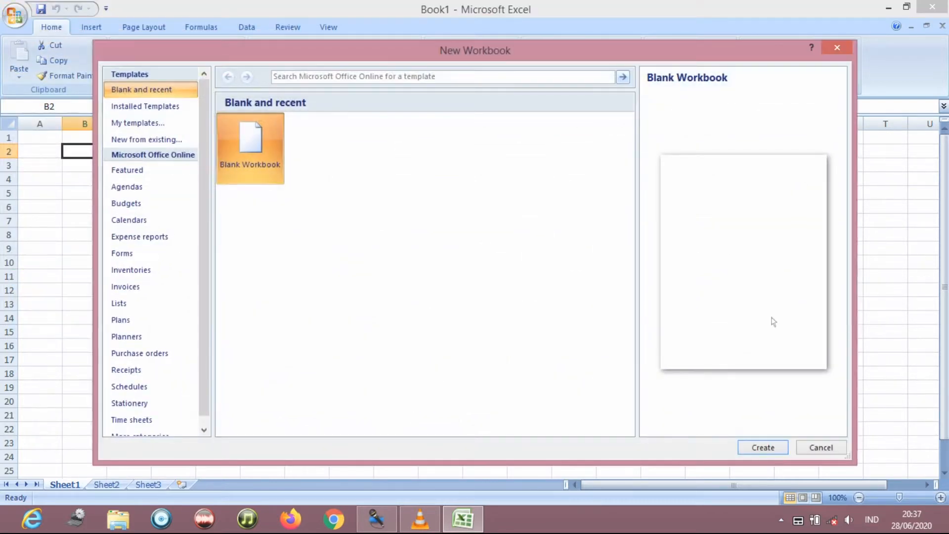
{"action": "left_click", "coordinate": [764, 451]}
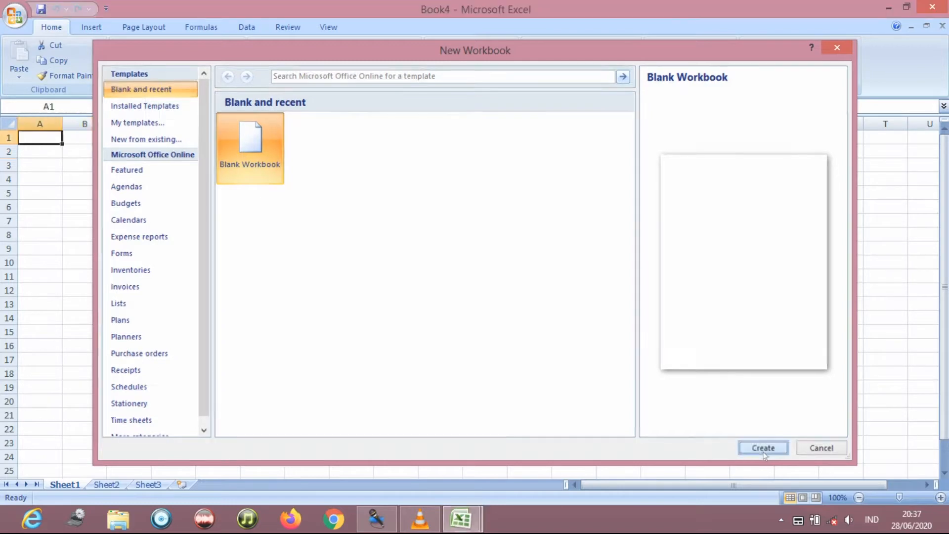
Switch to the Book1 window and back to Book4, and close the Book4 workbook.
{"action": "left_click", "coordinate": [460, 530]}
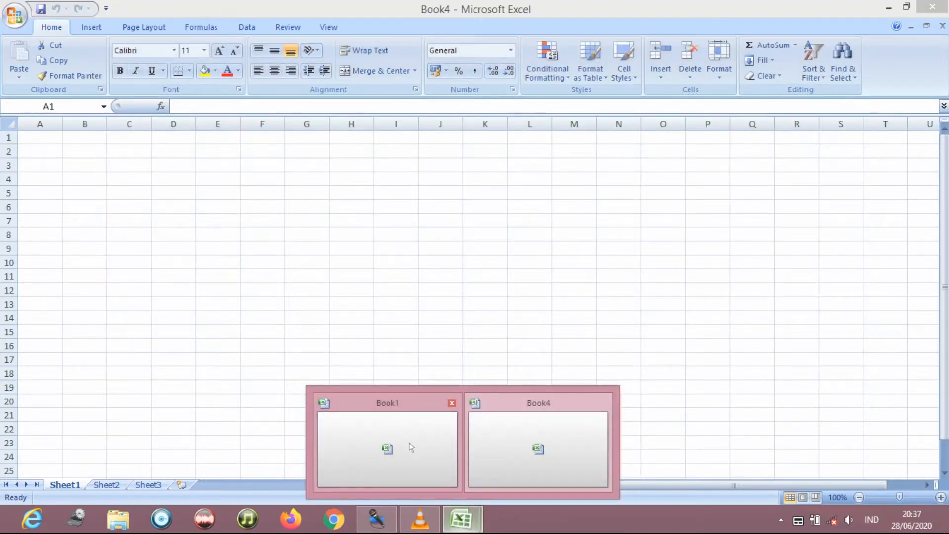
{"action": "left_click", "coordinate": [387, 432]}
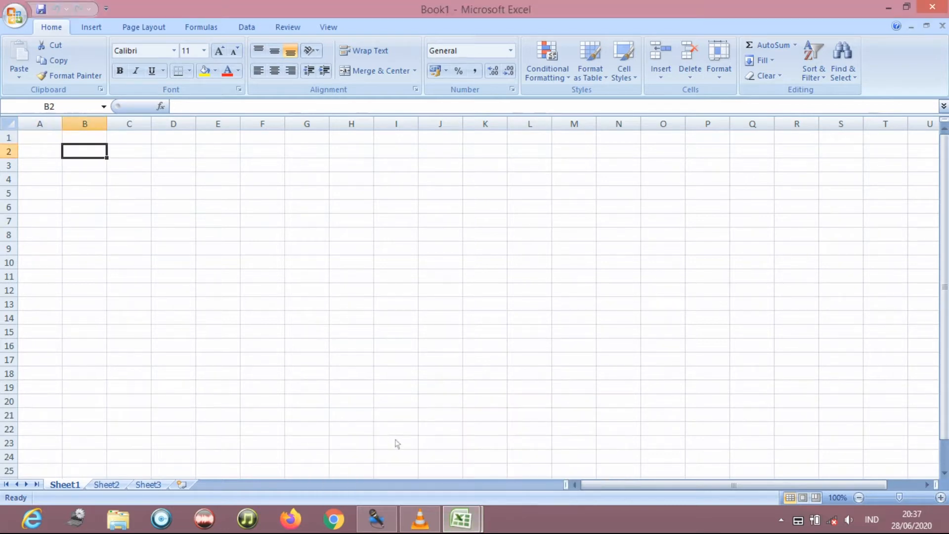
{"action": "mouse_move", "coordinate": [473, 523]}
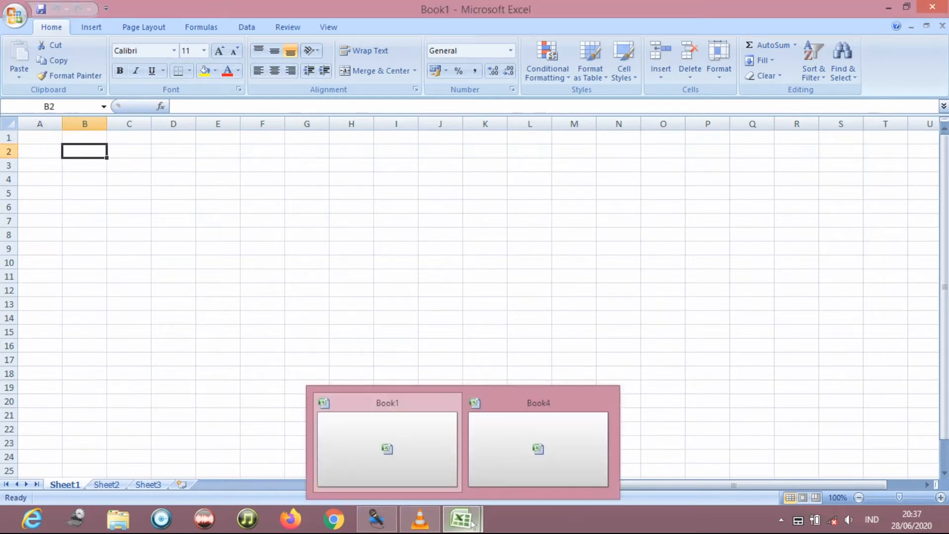
{"action": "left_click", "coordinate": [525, 459]}
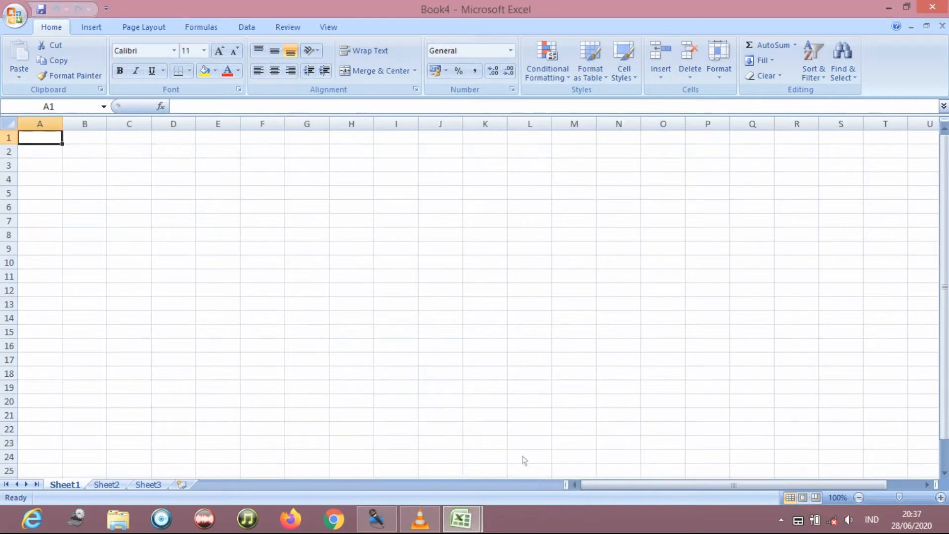
{"action": "left_click", "coordinate": [462, 520]}
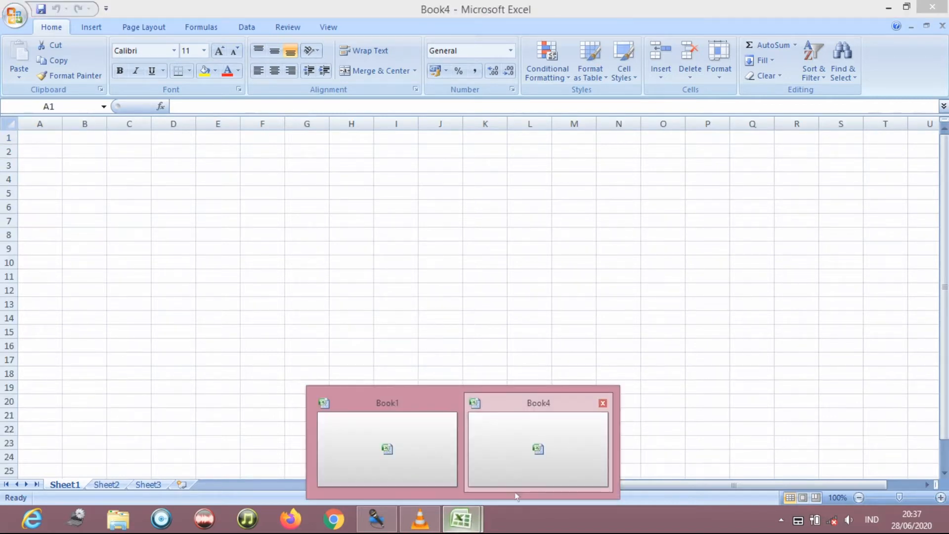
{"action": "left_click", "coordinate": [603, 403]}
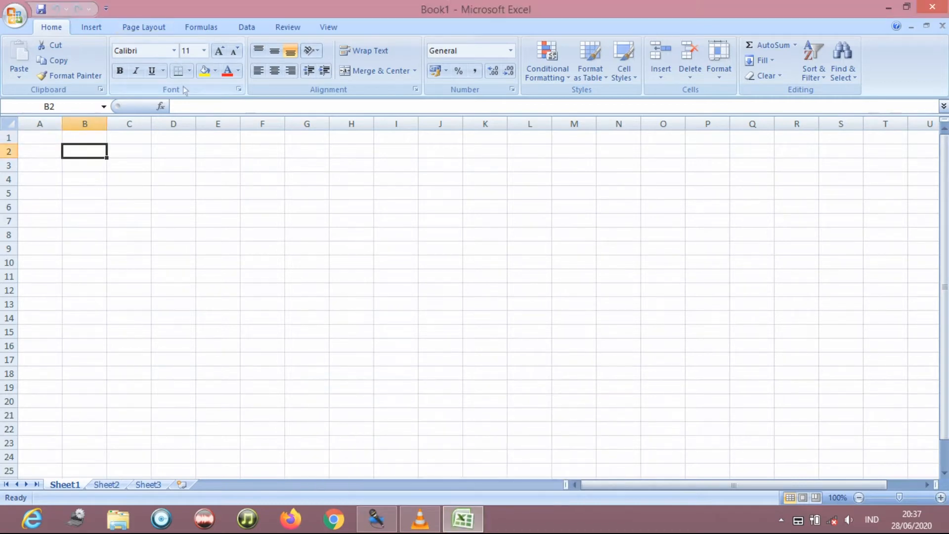
Browse to the DATA folder on New Volume (E:) for opening a file, select the MENGGUNAKAN OPERATOR REFERENSI workbook, and cancel without opening it.
{"action": "left_click", "coordinate": [20, 18]}
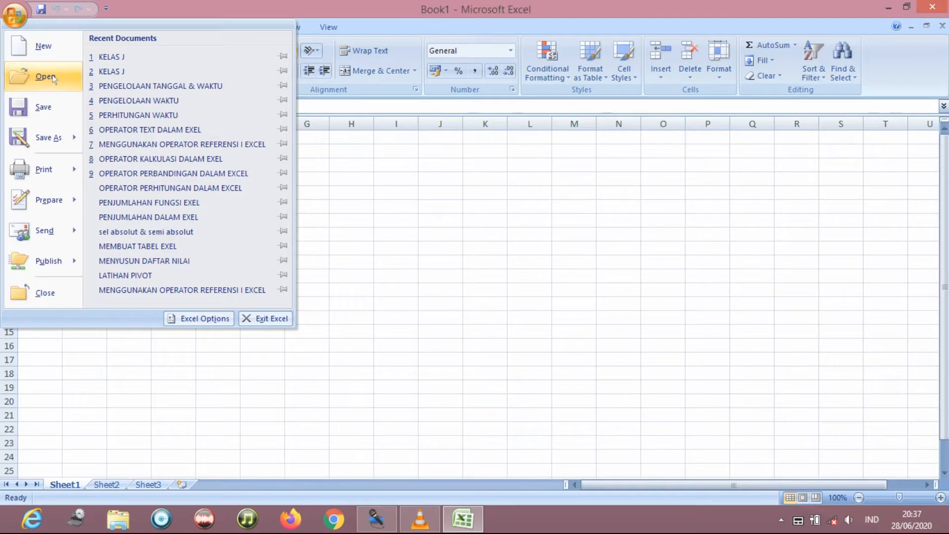
{"action": "left_click", "coordinate": [68, 77]}
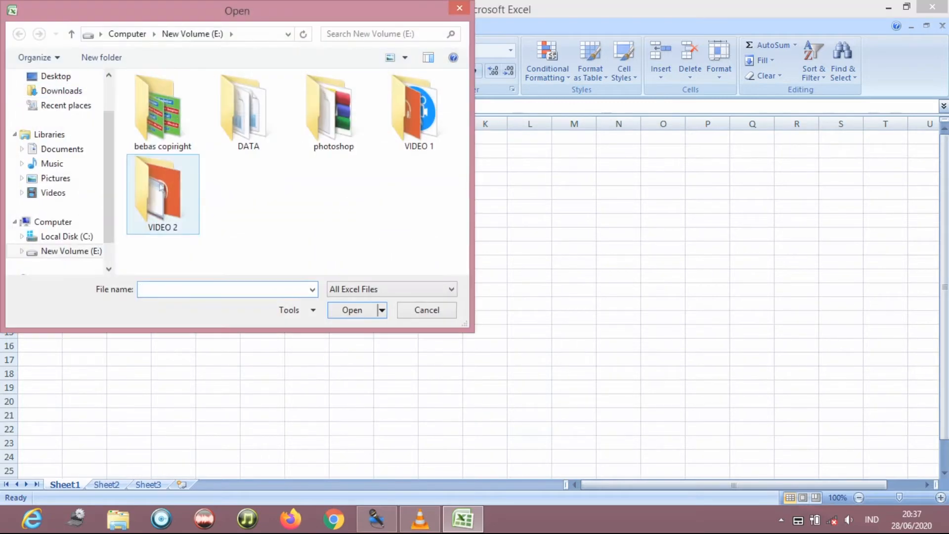
{"action": "left_click_drag", "start_coordinate": [112, 184], "coordinate": [110, 210]}
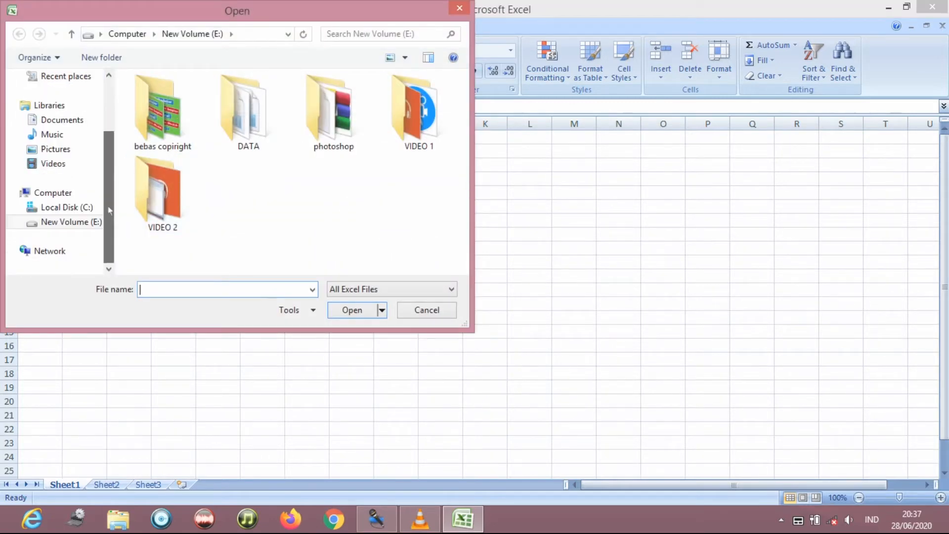
{"action": "left_click", "coordinate": [67, 225]}
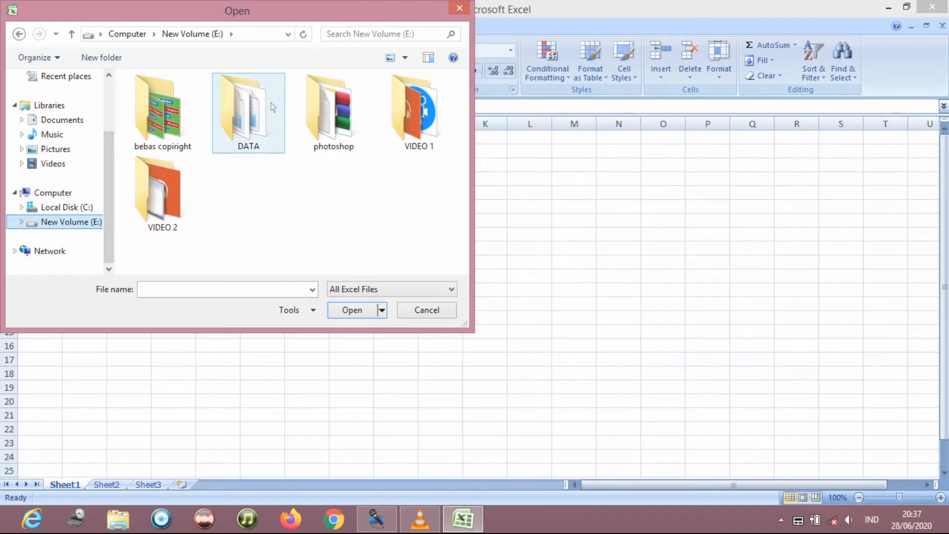
{"action": "double_click", "coordinate": [255, 110]}
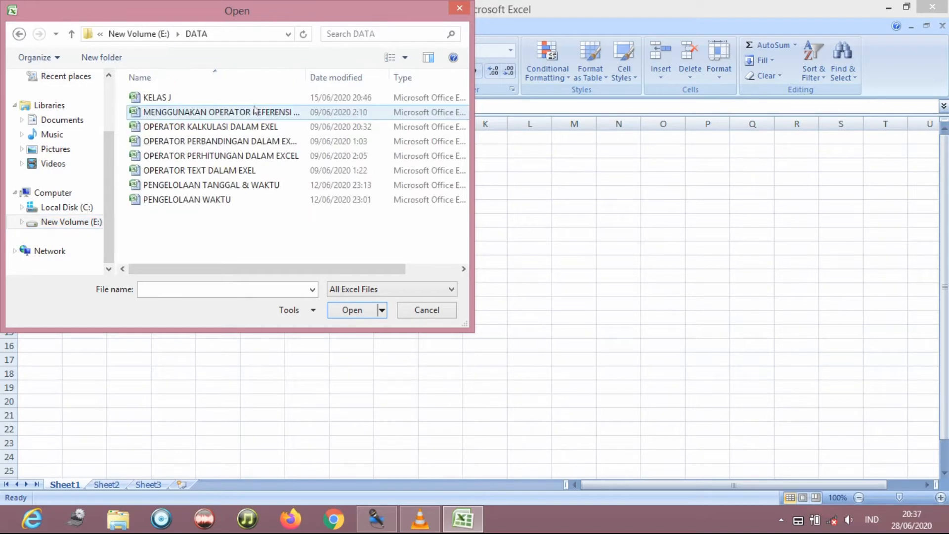
{"action": "left_click", "coordinate": [255, 117]}
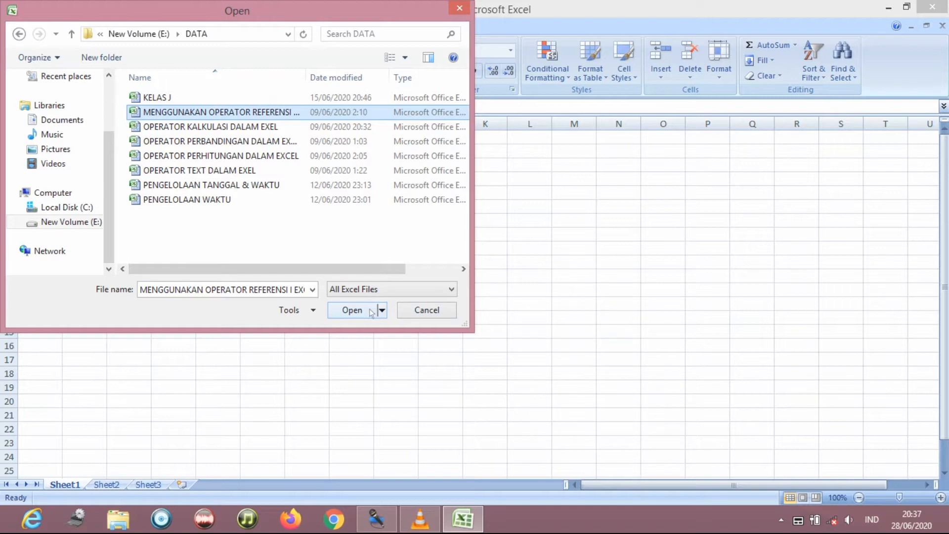
{"action": "left_click", "coordinate": [452, 310]}
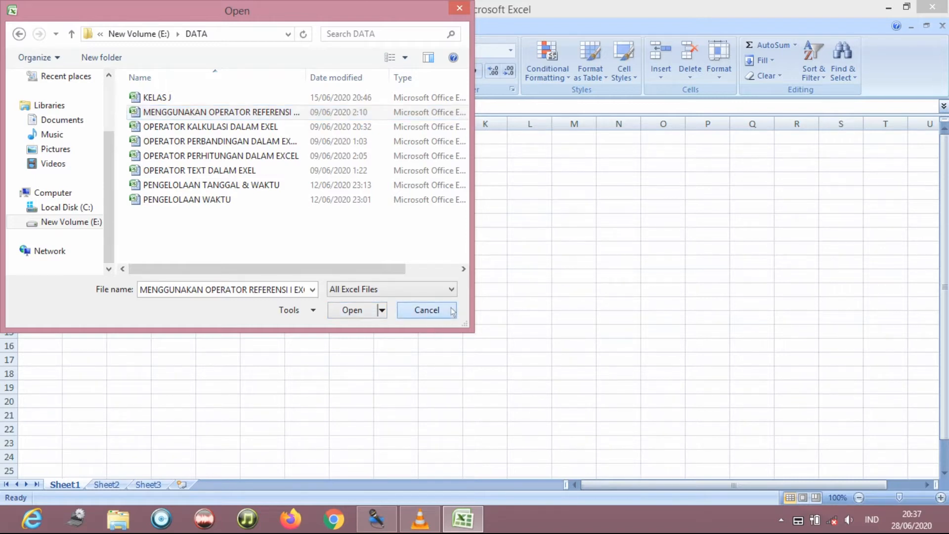
{"action": "left_click", "coordinate": [15, 15]}
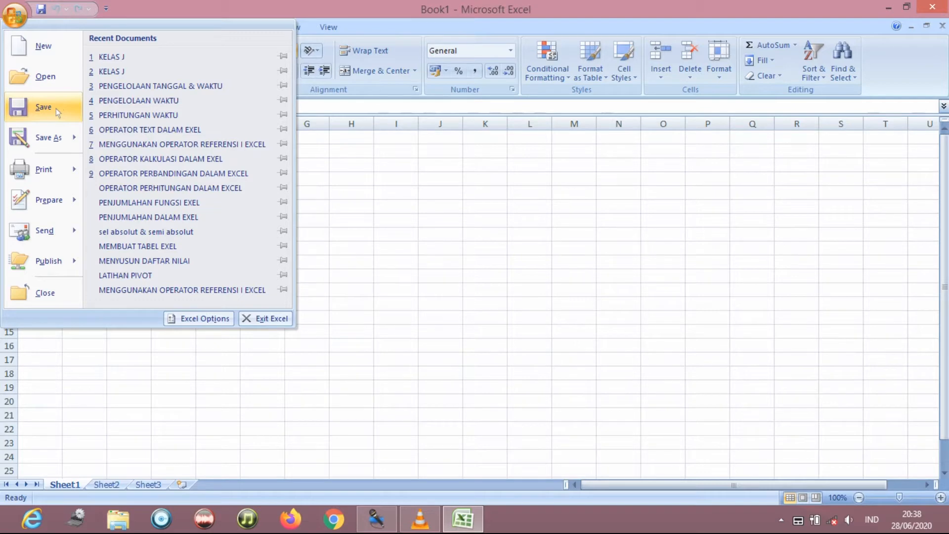
{"action": "left_click", "coordinate": [570, 171]}
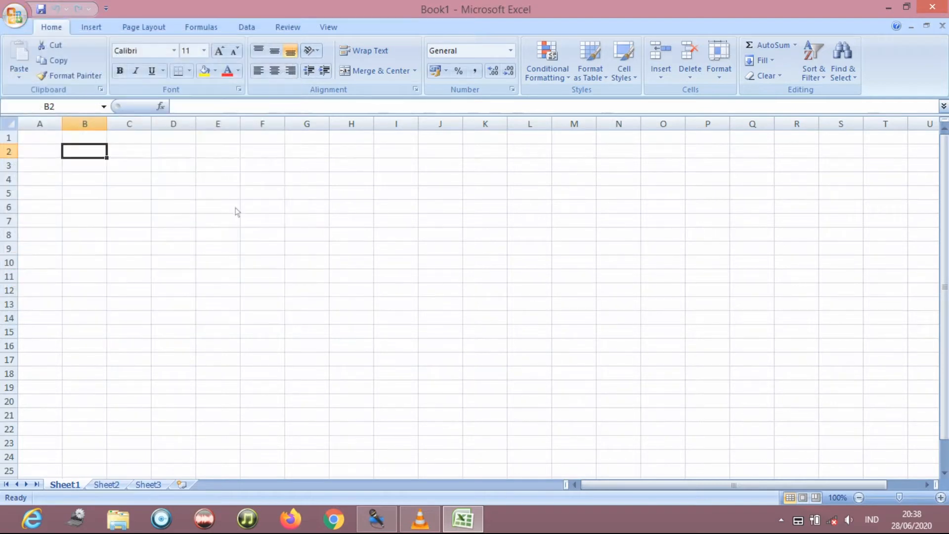
{"action": "left_click", "coordinate": [301, 183]}
{"action": "left_click", "coordinate": [396, 152]}
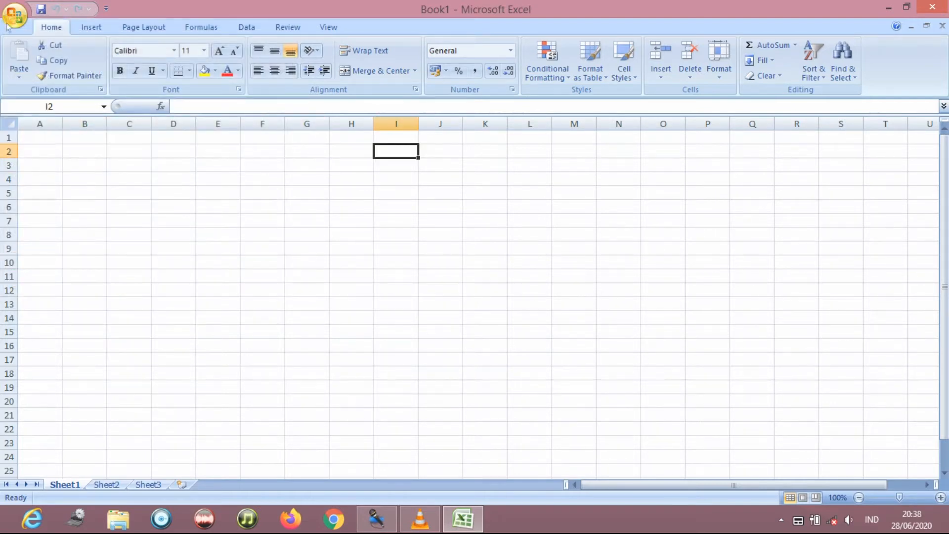
Start saving a copy as an Excel Workbook, browse to the DATA folder on New Volume (E:), and cancel the save.
{"action": "left_click", "coordinate": [9, 24]}
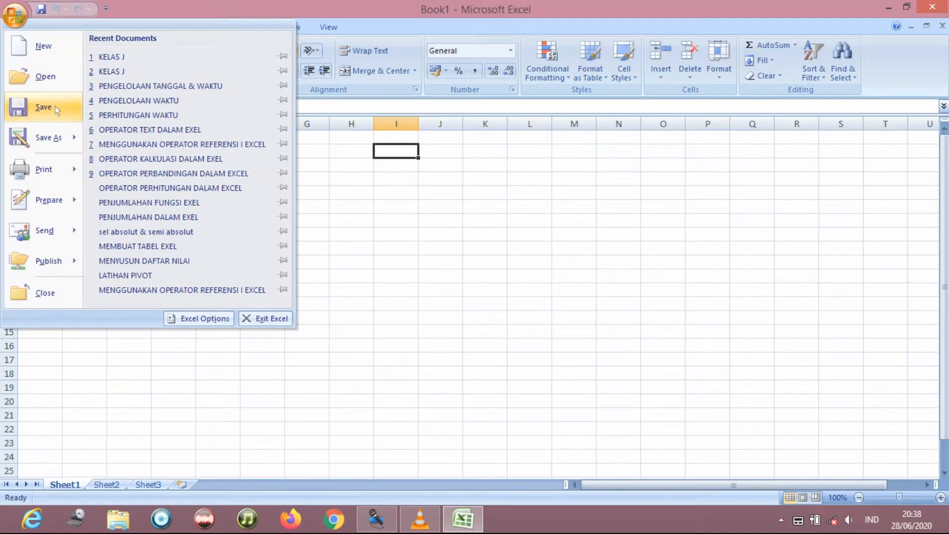
{"action": "mouse_move", "coordinate": [50, 138]}
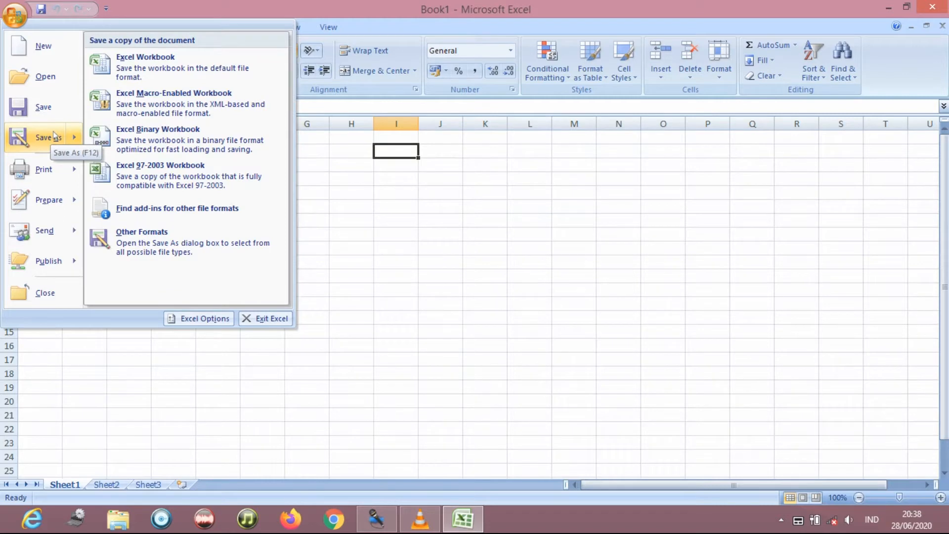
{"action": "left_click", "coordinate": [165, 68]}
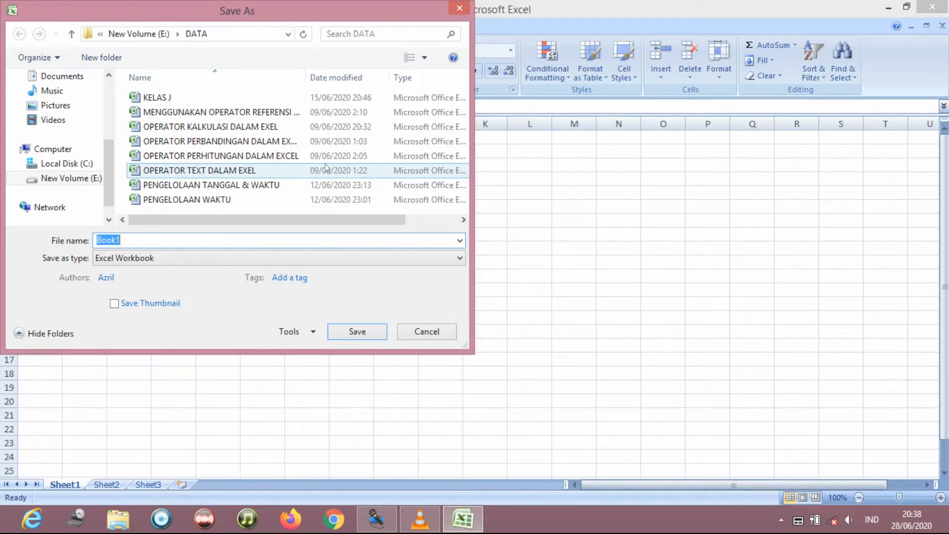
{"action": "left_click", "coordinate": [89, 181]}
{"action": "double_click", "coordinate": [231, 111]}
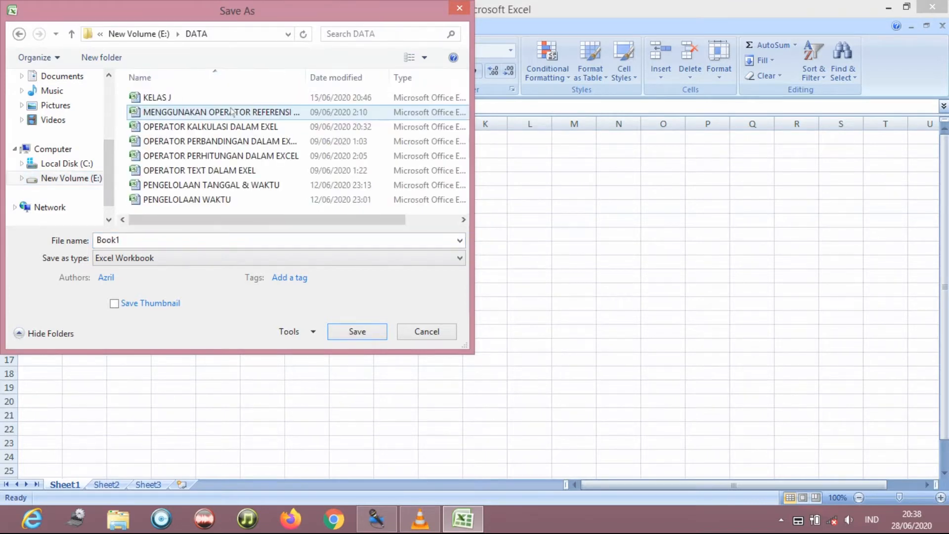
{"action": "left_click", "coordinate": [425, 333]}
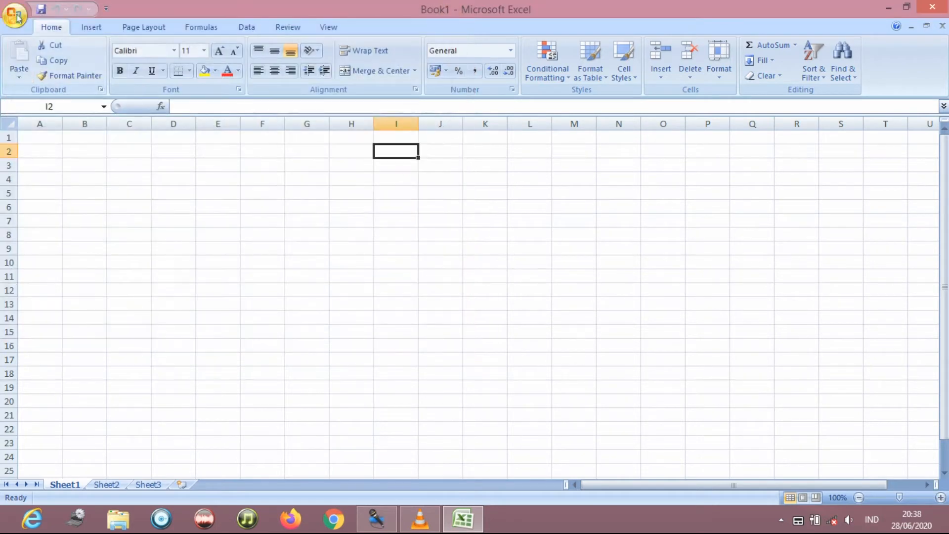
{"action": "left_click", "coordinate": [20, 20]}
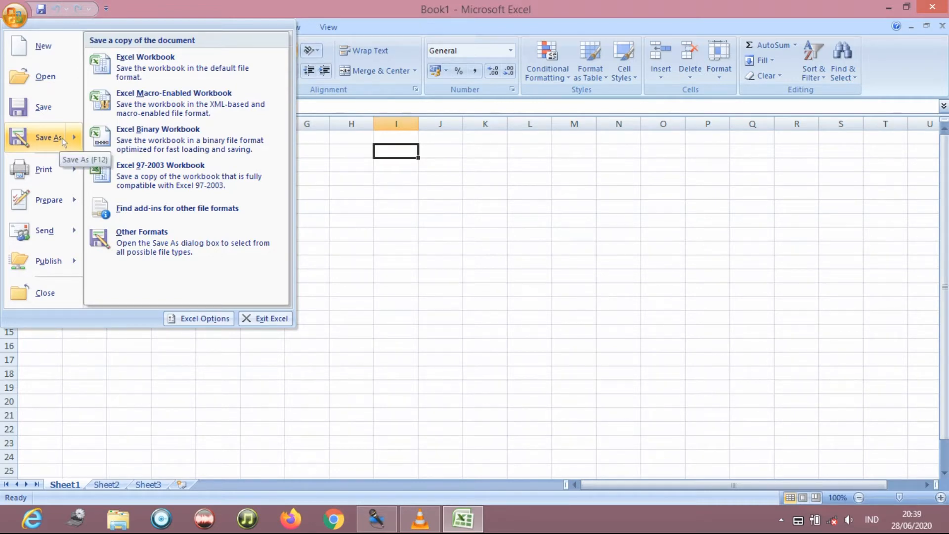
{"action": "mouse_move", "coordinate": [58, 169]}
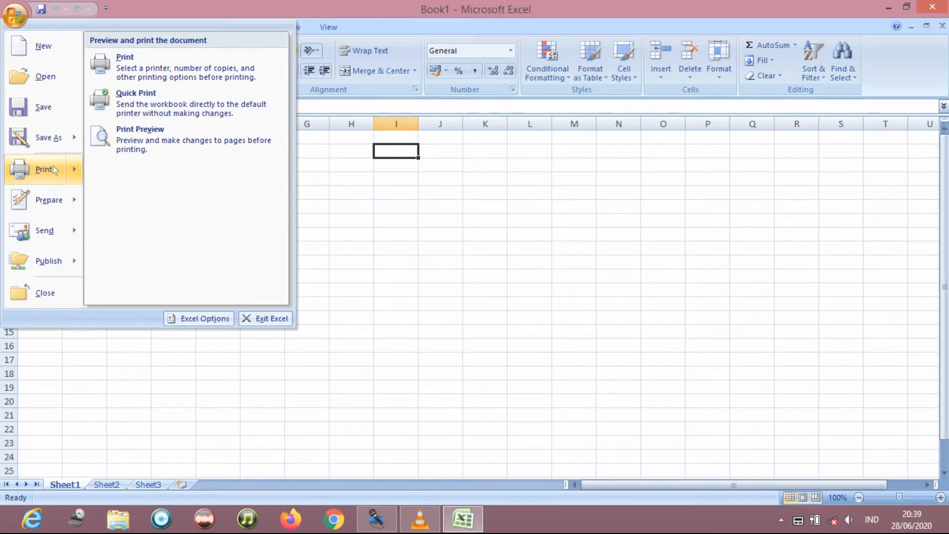
{"action": "left_click", "coordinate": [536, 178]}
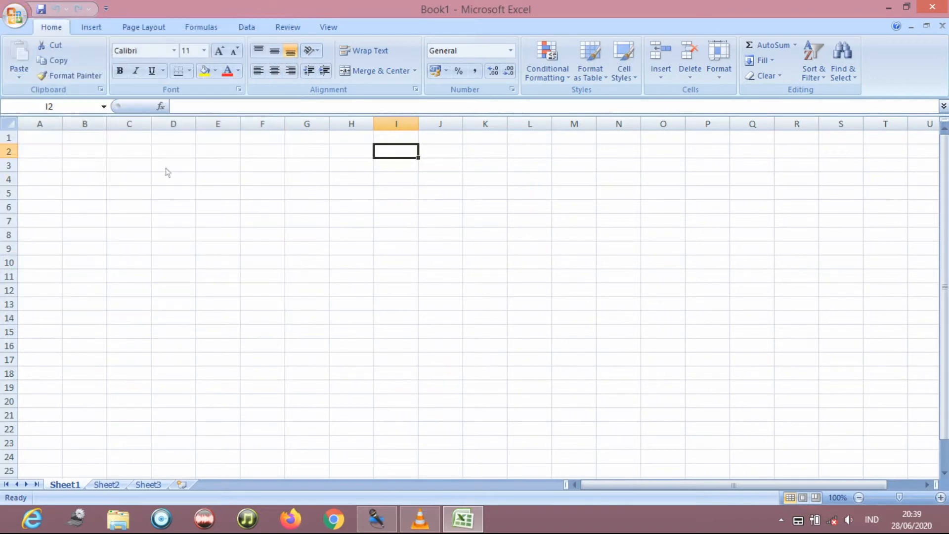
Select the cell range C3:L18 and bring up the print settings for the workbook.
{"action": "left_click", "coordinate": [149, 165]}
{"action": "left_click_drag", "start_coordinate": [140, 170], "coordinate": [516, 375]}
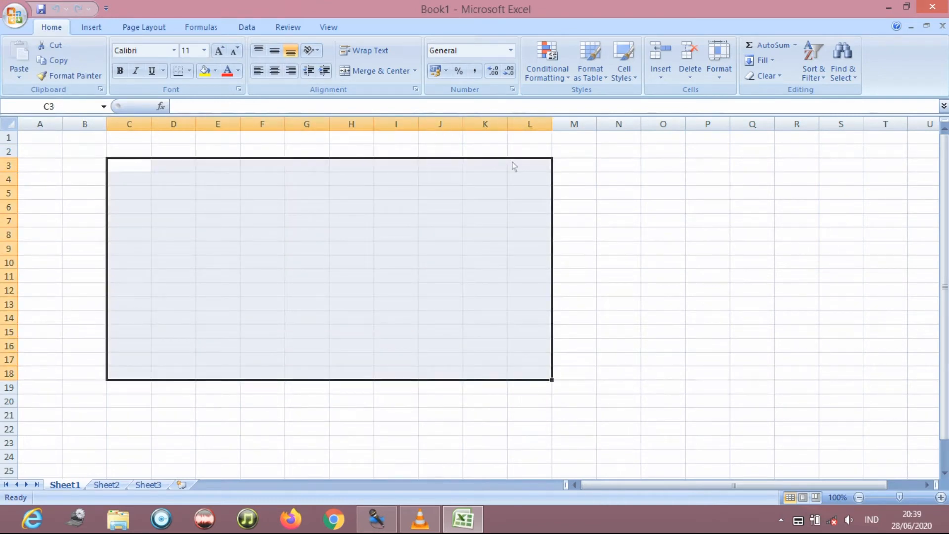
{"action": "left_click", "coordinate": [15, 15]}
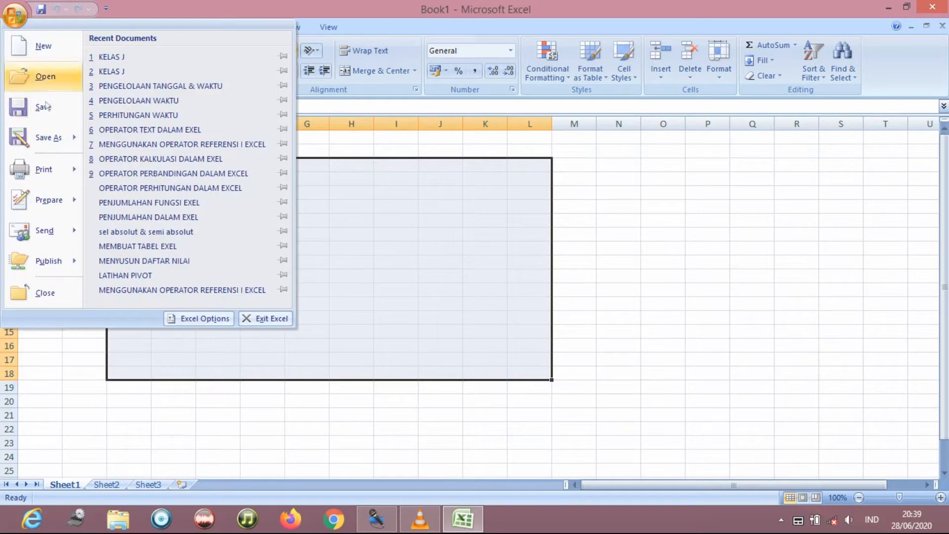
{"action": "mouse_move", "coordinate": [52, 171]}
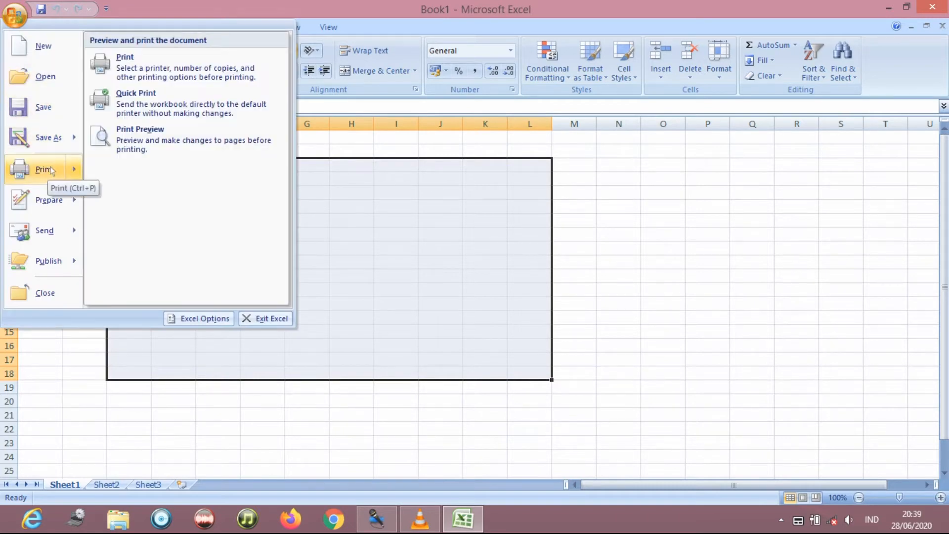
{"action": "left_click", "coordinate": [180, 56]}
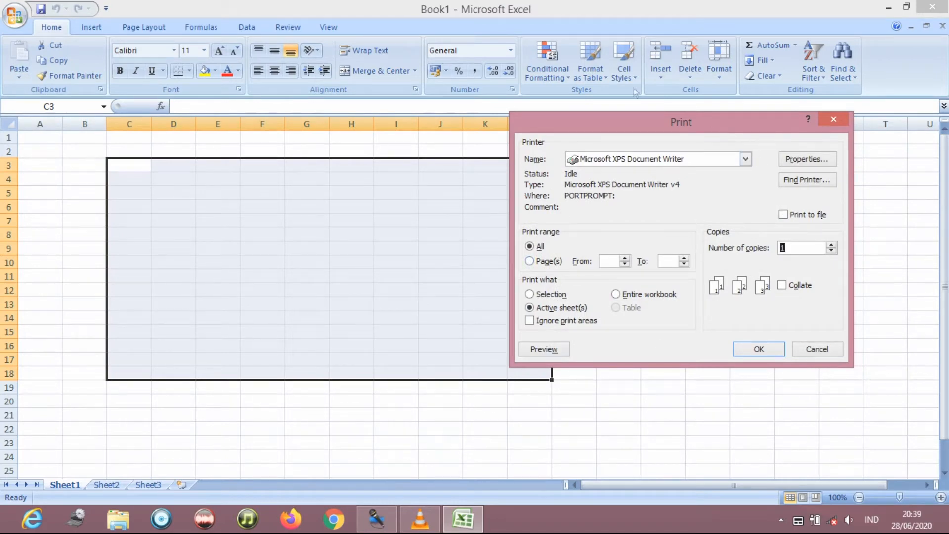
Review the print range choices and the printer's page orientation options, and cancel both the printer properties and the print job.
{"action": "left_click_drag", "start_coordinate": [660, 121], "coordinate": [522, 140]}
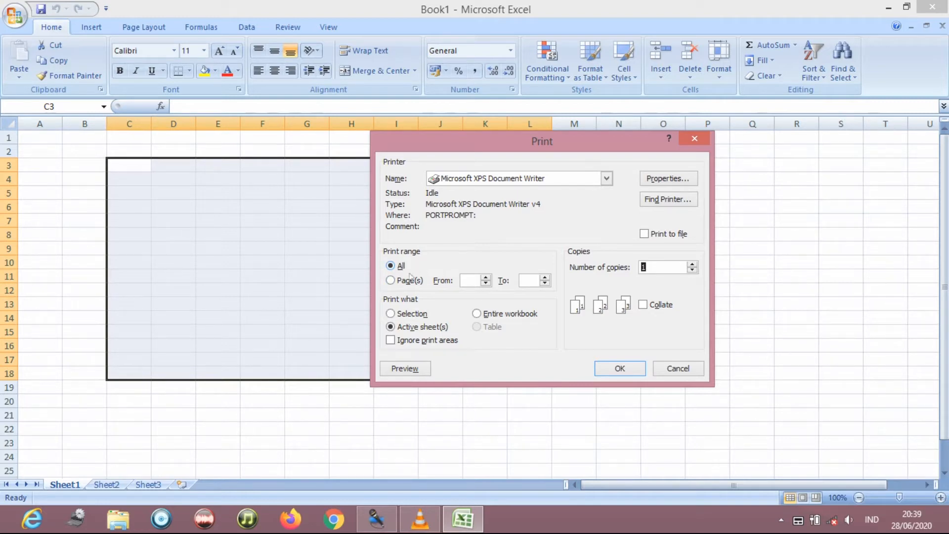
{"action": "left_click", "coordinate": [394, 283]}
{"action": "left_click", "coordinate": [402, 267]}
{"action": "left_click", "coordinate": [685, 179]}
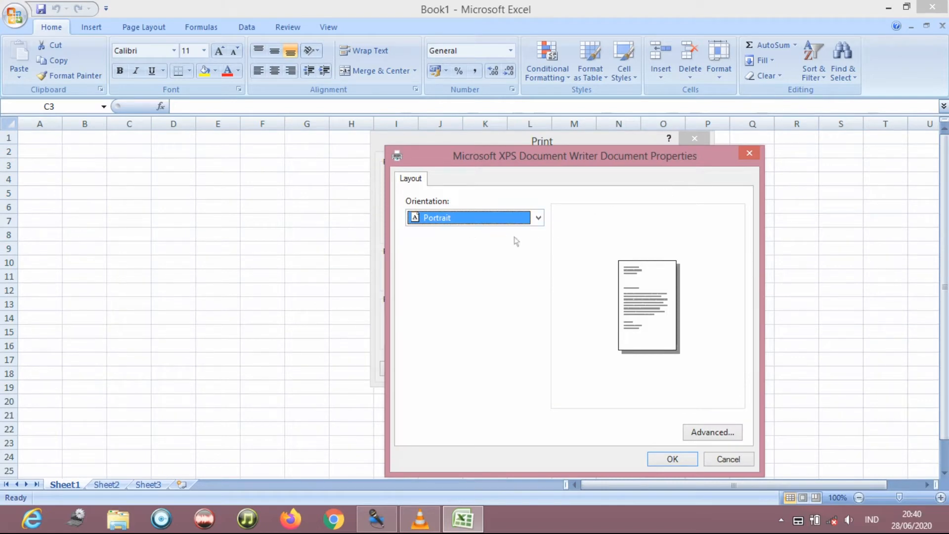
{"action": "left_click", "coordinate": [539, 219]}
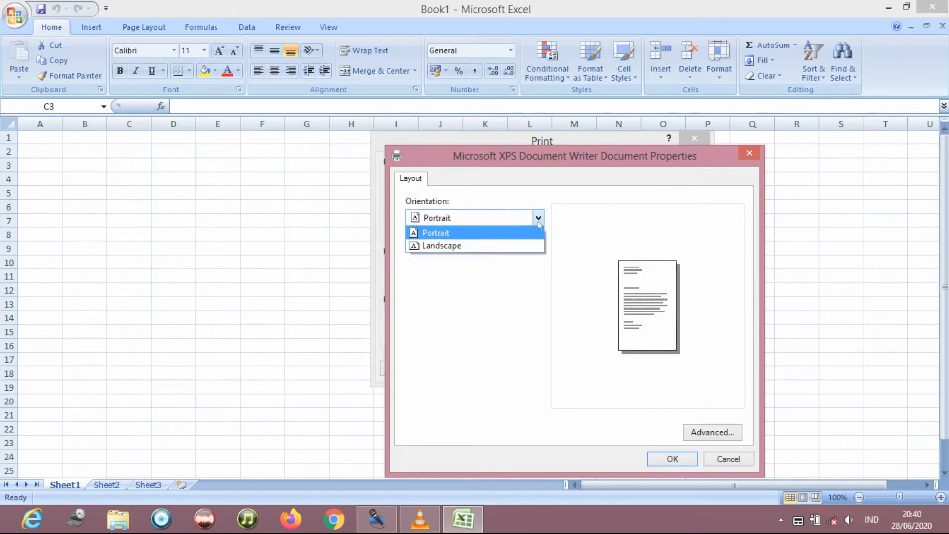
{"action": "left_click", "coordinate": [568, 215]}
{"action": "left_click", "coordinate": [726, 458]}
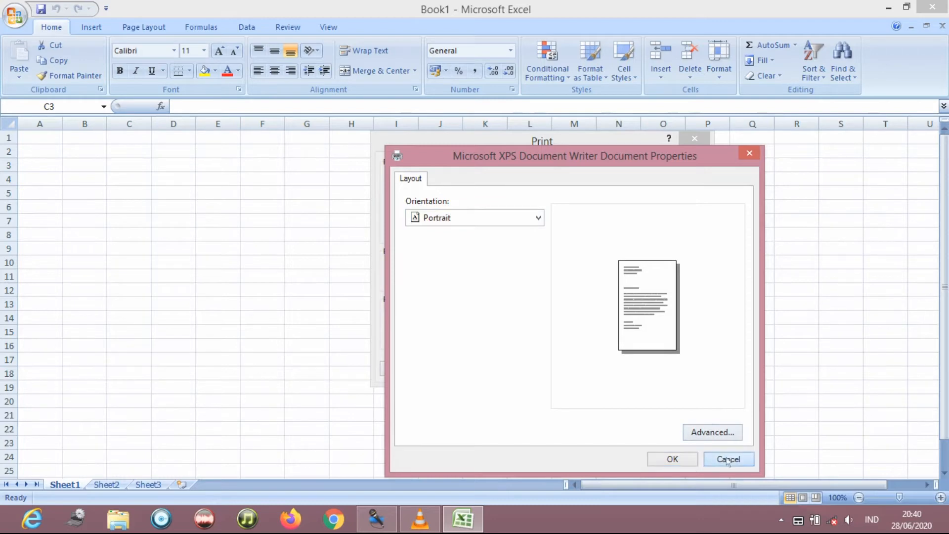
{"action": "left_click", "coordinate": [678, 369]}
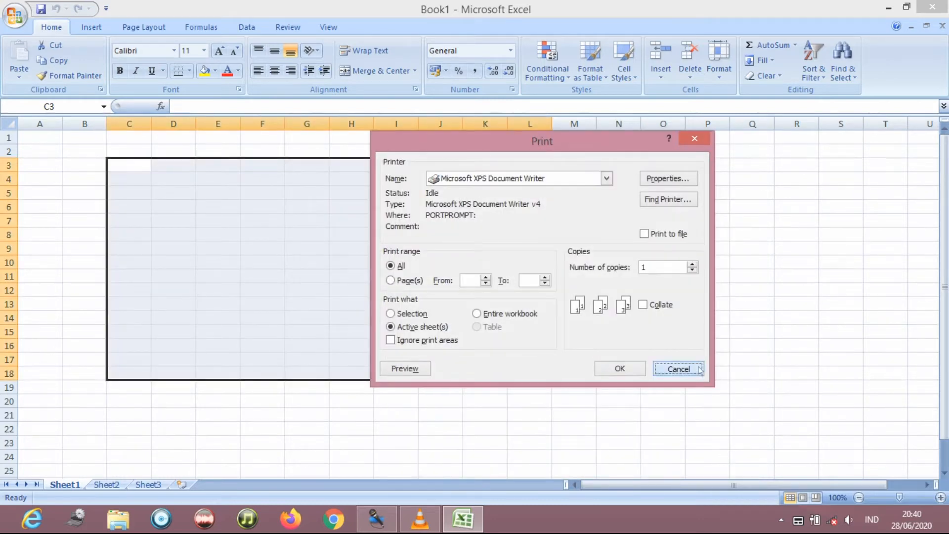
Try to preview the printout of the empty Book1 workbook and dismiss the resulting message.
{"action": "left_click", "coordinate": [12, 18]}
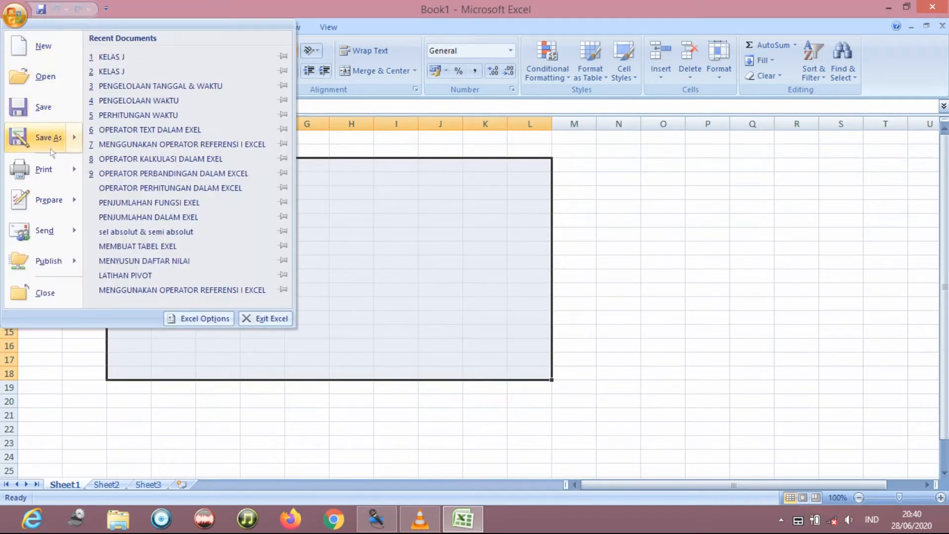
{"action": "mouse_move", "coordinate": [53, 169]}
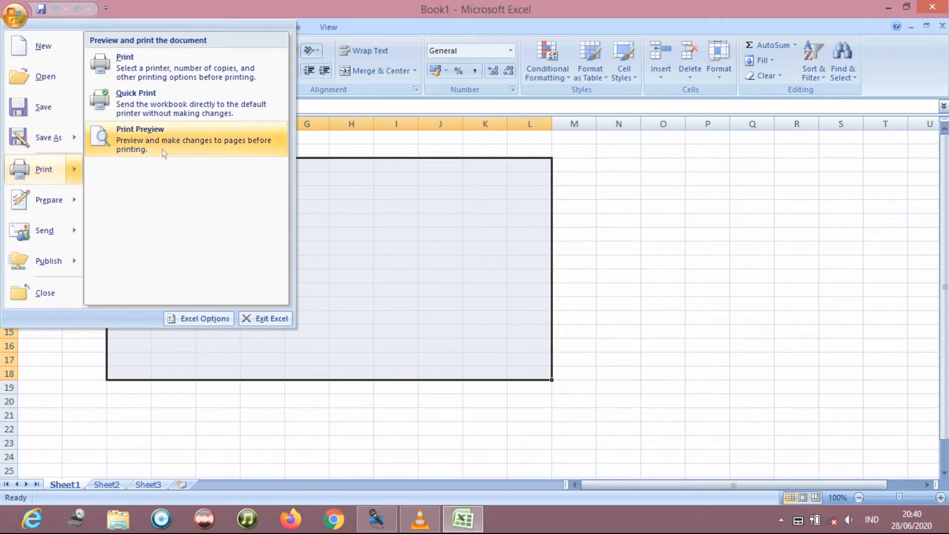
{"action": "left_click", "coordinate": [174, 137]}
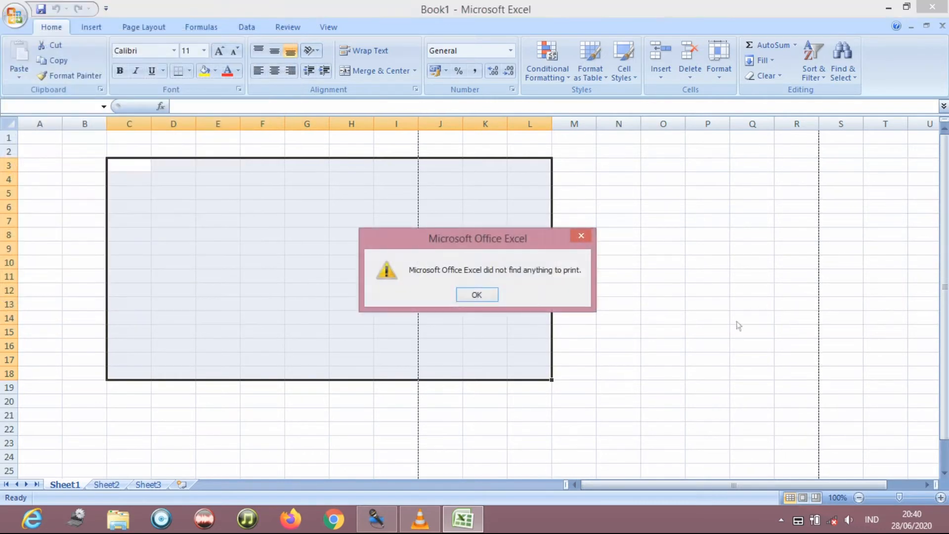
{"action": "left_click", "coordinate": [495, 293]}
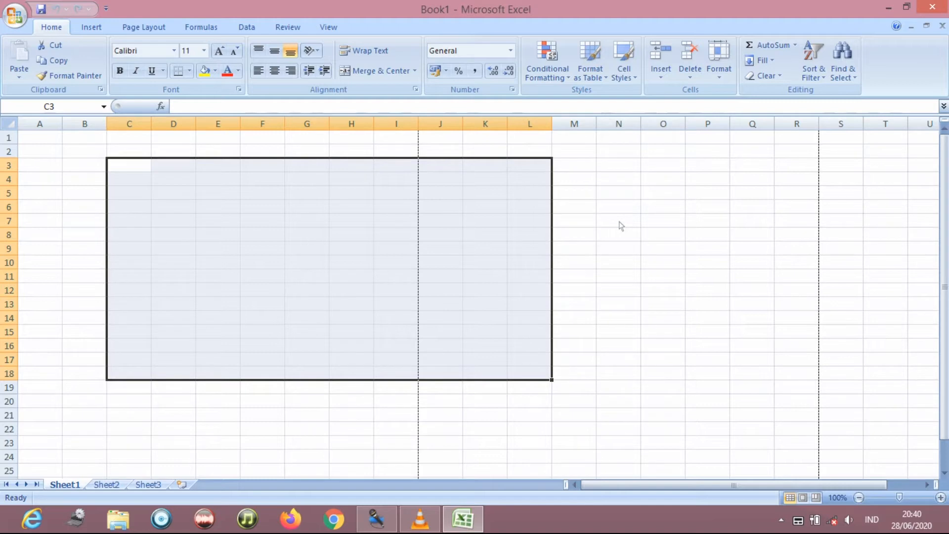
Close the Book1 workbook.
{"action": "left_click", "coordinate": [15, 19]}
{"action": "mouse_move", "coordinate": [48, 174]}
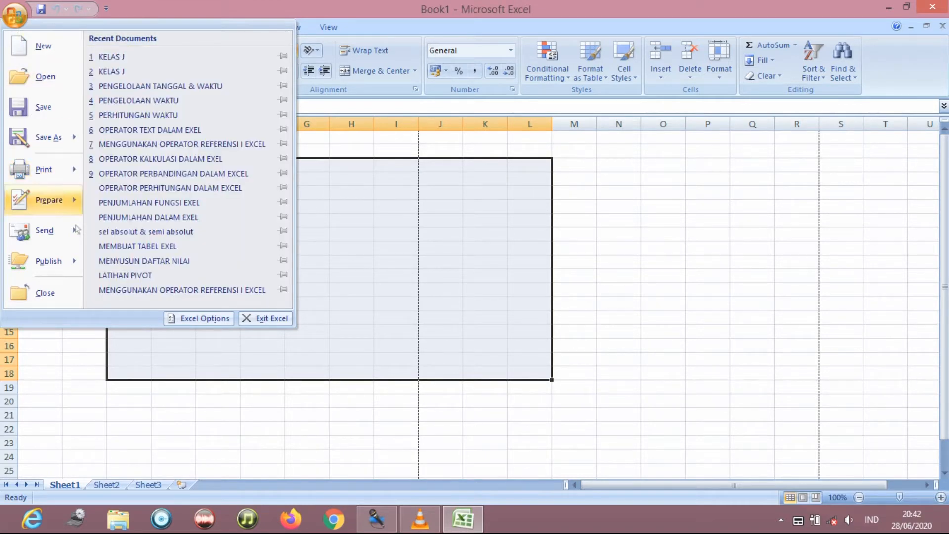
{"action": "left_click", "coordinate": [52, 295]}
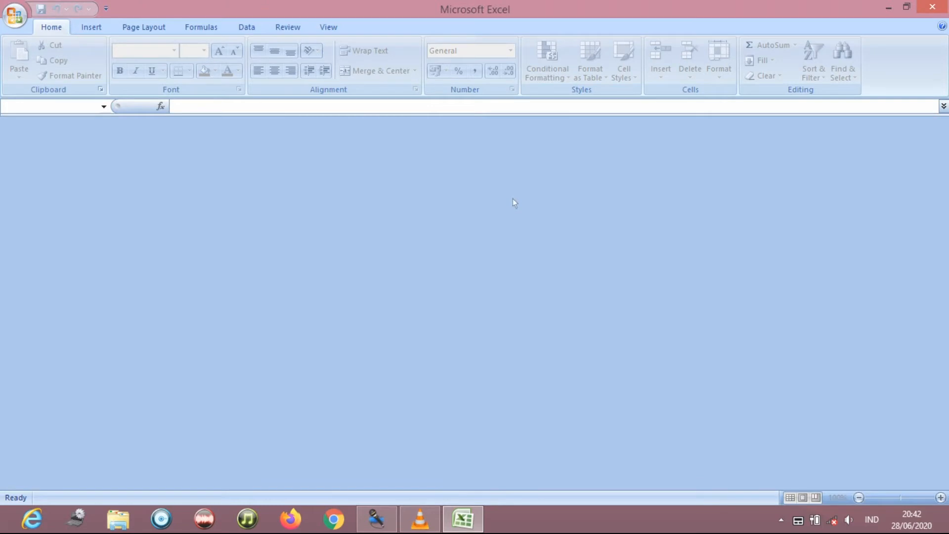
Create a new workbook from the Blank Workbook template.
{"action": "left_click", "coordinate": [14, 19]}
{"action": "left_click", "coordinate": [32, 48]}
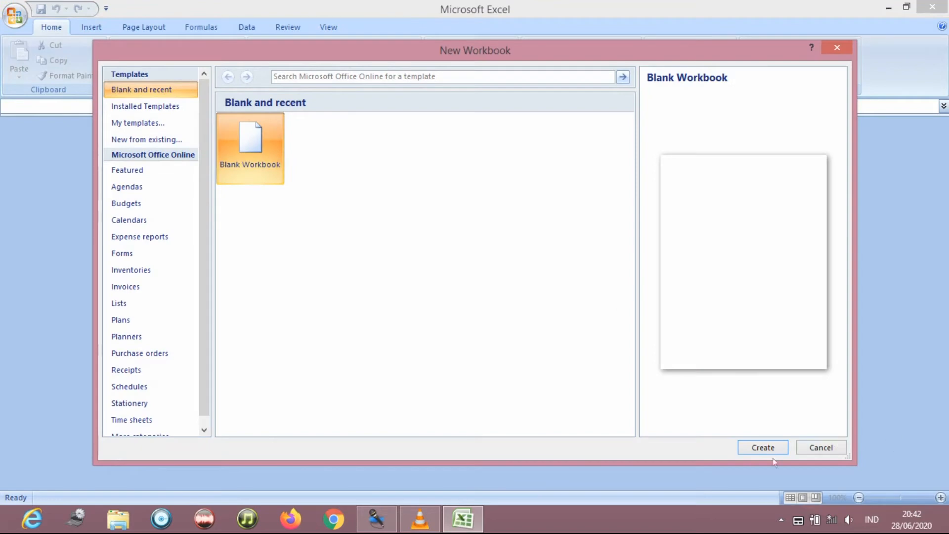
{"action": "left_click", "coordinate": [762, 450]}
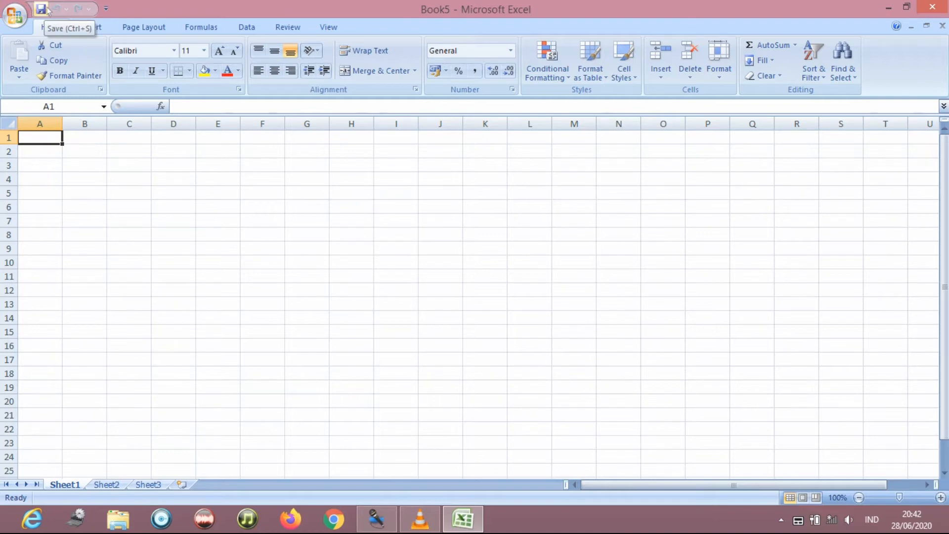
{"action": "left_click", "coordinate": [16, 18]}
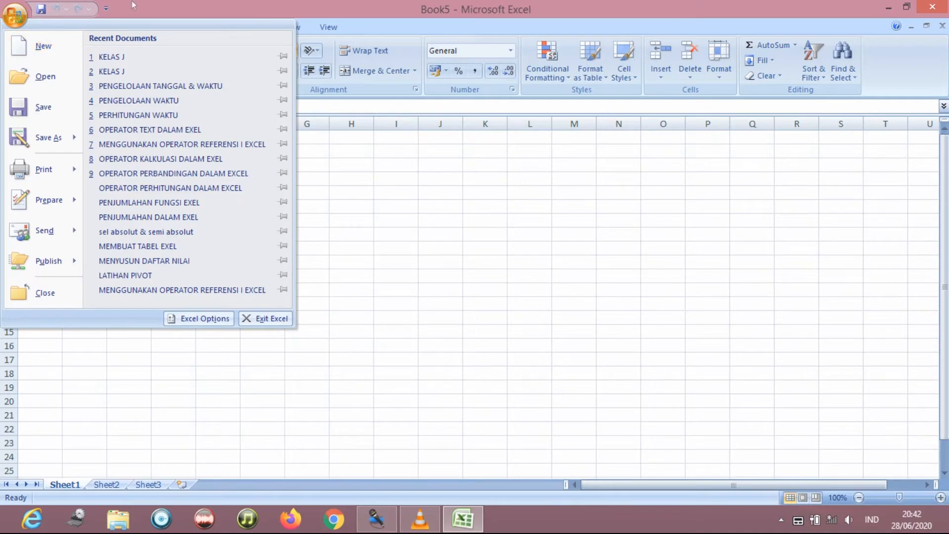
{"action": "left_click", "coordinate": [52, 10]}
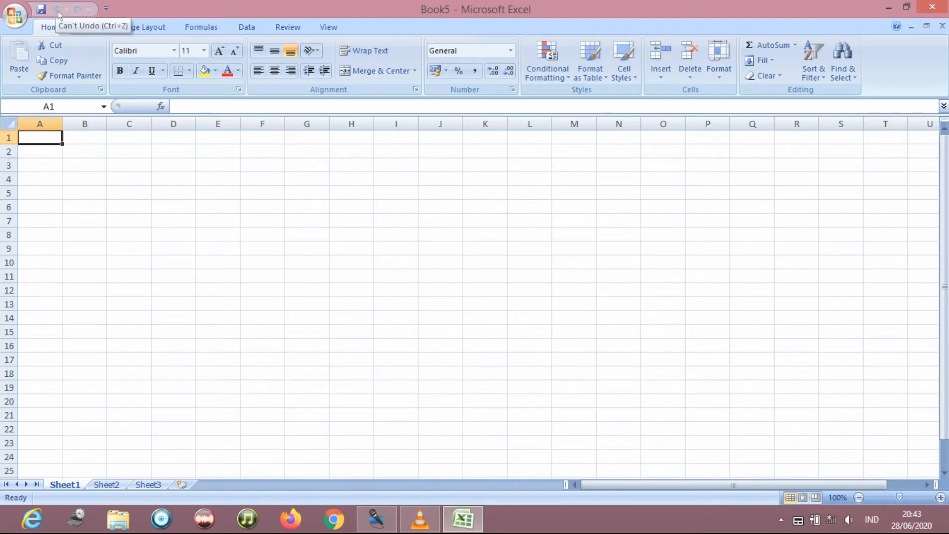
Enter DATA in cell E4 of Sheet1, then undo and redo the entry.
{"action": "left_click", "coordinate": [218, 179]}
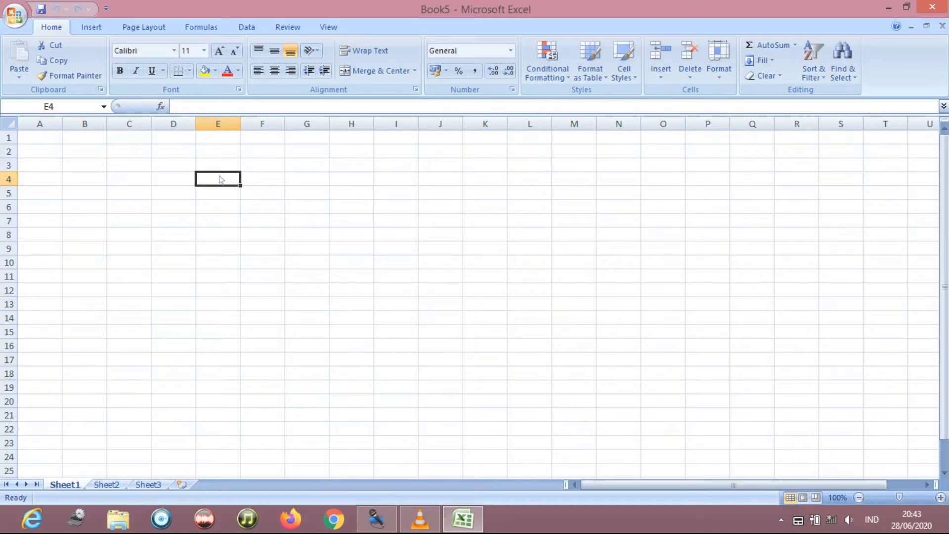
{"action": "type", "text": "DATA"}
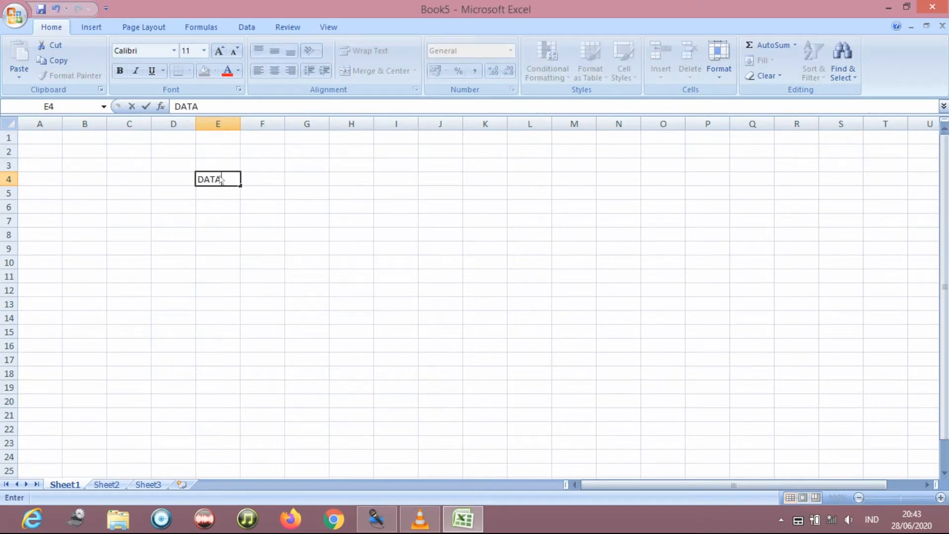
{"action": "key", "text": "Return"}
{"action": "key", "text": "Up"}
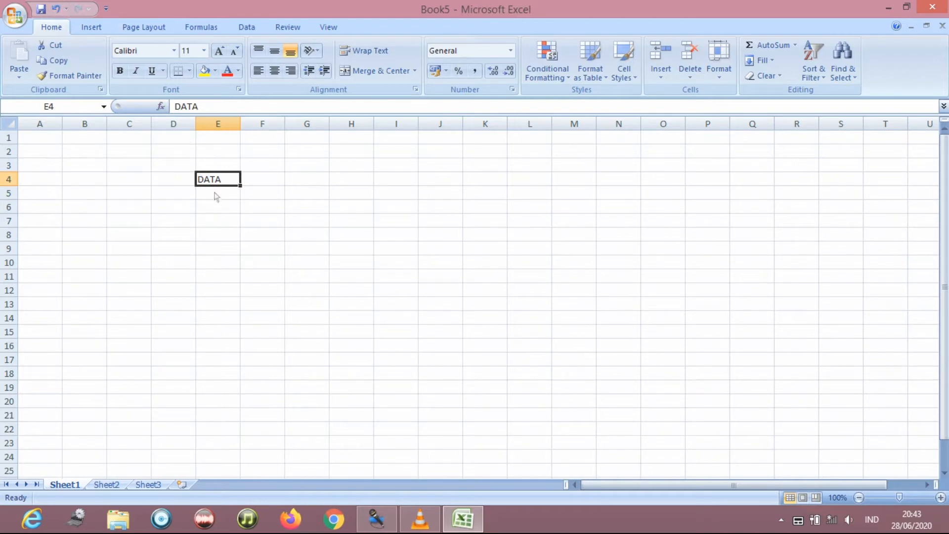
{"action": "left_click", "coordinate": [56, 11]}
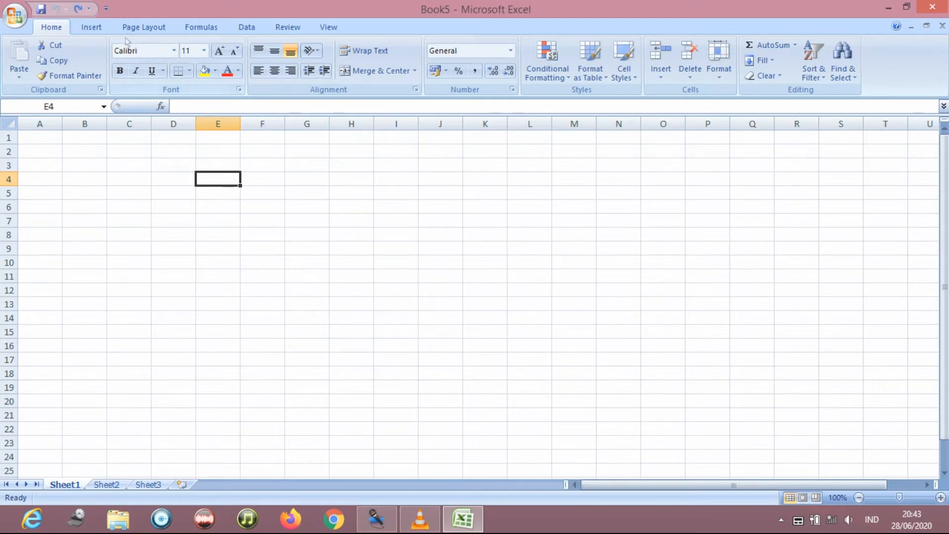
{"action": "left_click", "coordinate": [82, 11]}
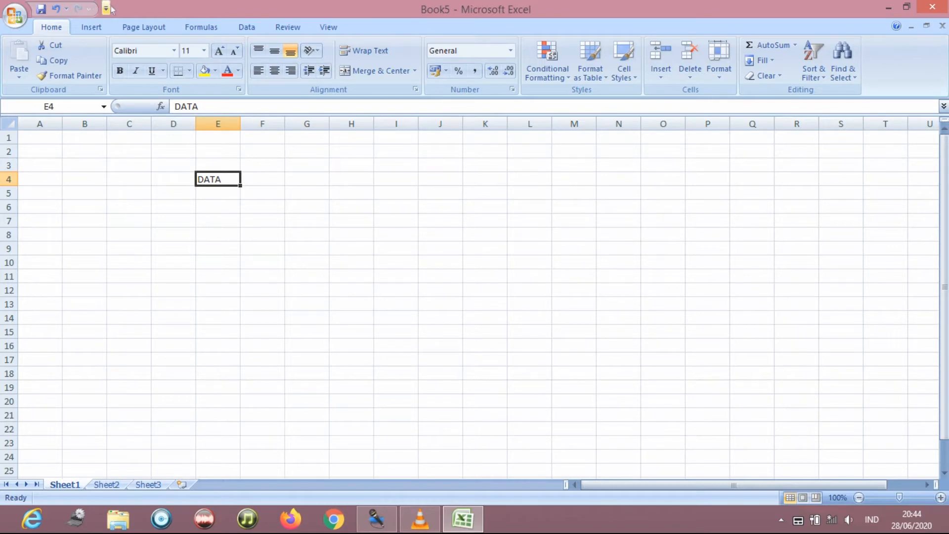
Add the Quick Print and Print Preview commands to the Quick Access Toolbar.
{"action": "left_click", "coordinate": [106, 9]}
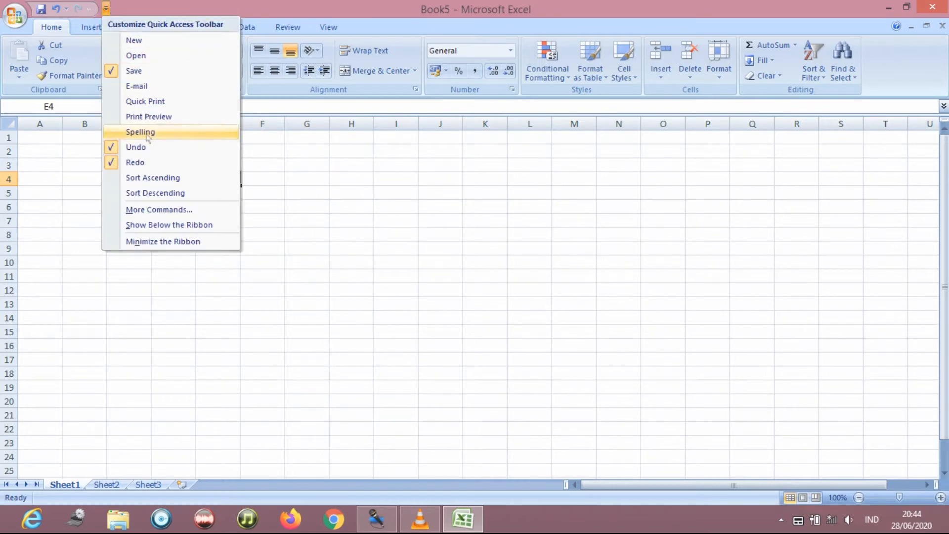
{"action": "left_click", "coordinate": [191, 101]}
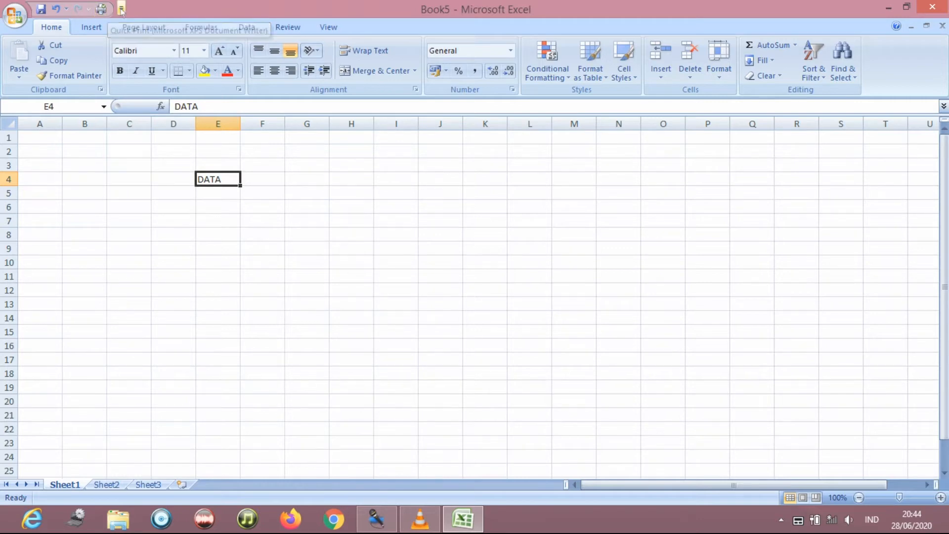
{"action": "left_click", "coordinate": [121, 9]}
{"action": "left_click", "coordinate": [193, 118]}
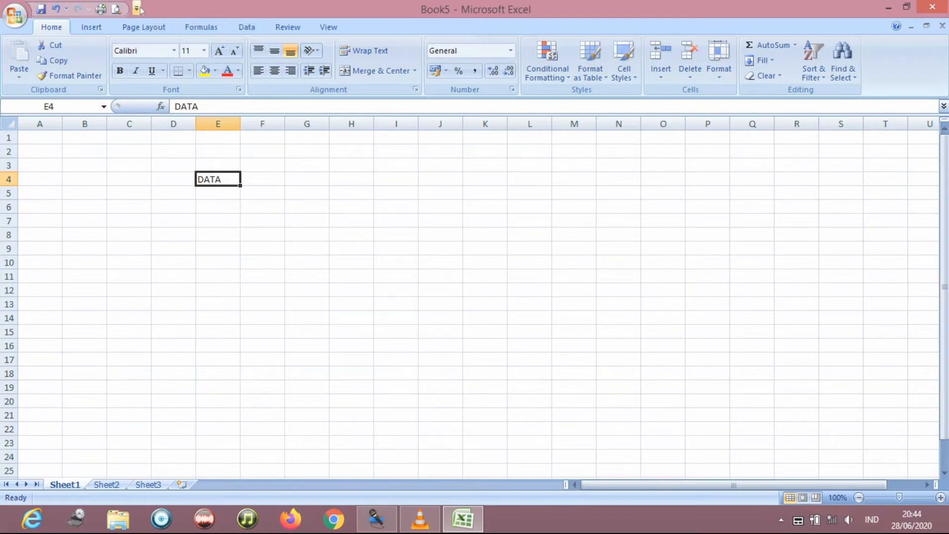
Remove the Print Preview and Quick Print commands from the Quick Access Toolbar.
{"action": "left_click", "coordinate": [138, 10]}
{"action": "left_click", "coordinate": [206, 116]}
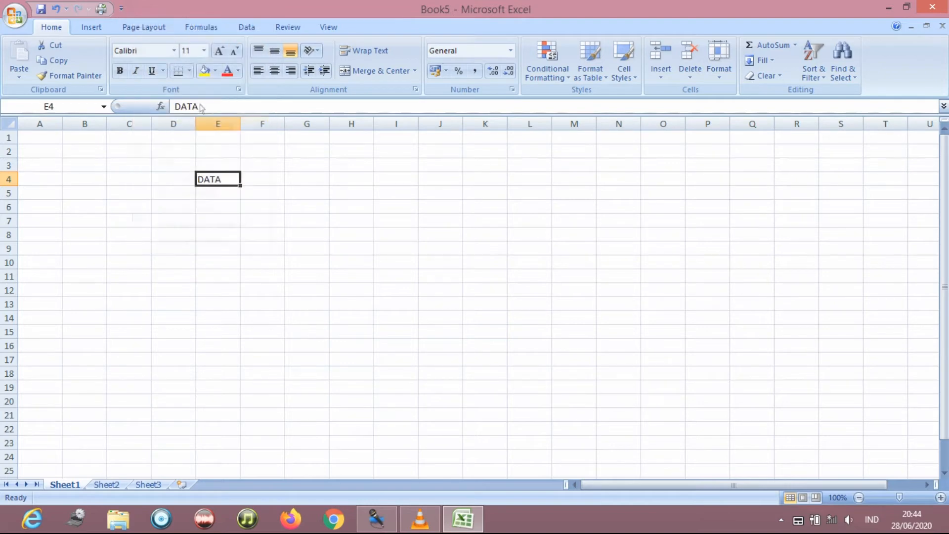
{"action": "left_click", "coordinate": [122, 10]}
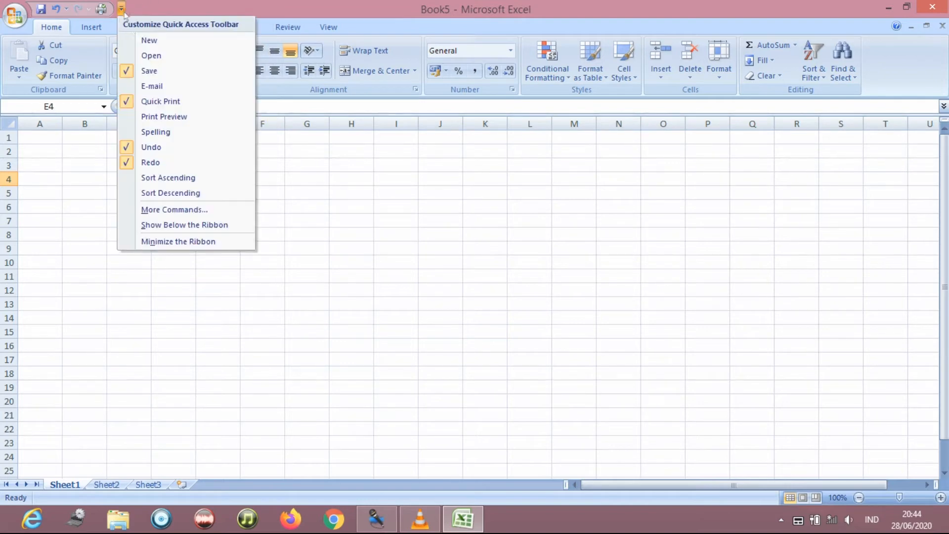
{"action": "left_click", "coordinate": [161, 102]}
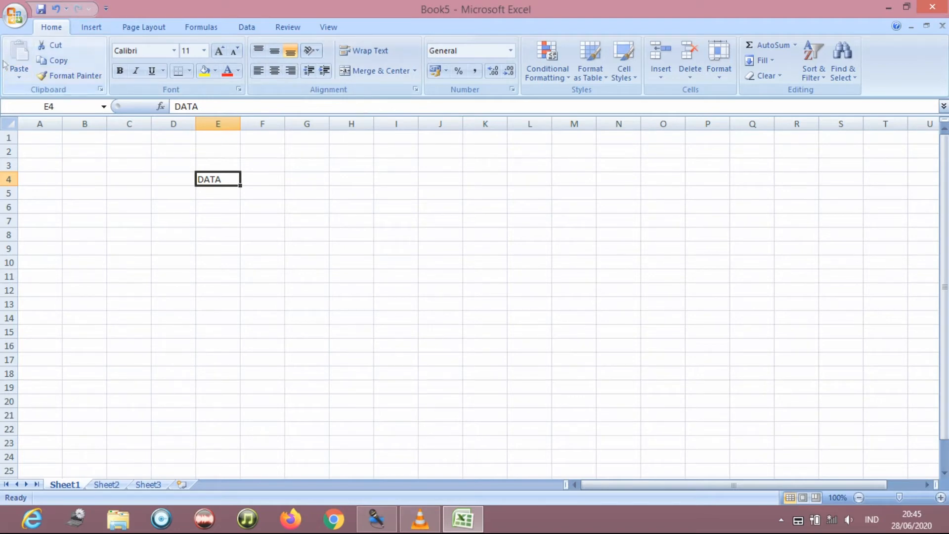
Examine the ribbon's Insert, Page Layout, Formulas, Data, Review and View command groups, and return to the Home commands.
{"action": "left_click", "coordinate": [91, 28]}
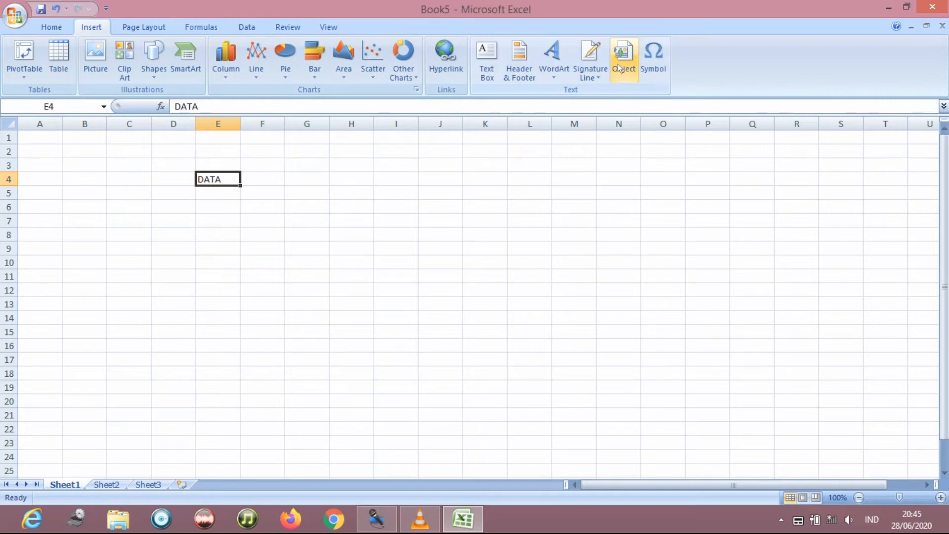
{"action": "left_click", "coordinate": [160, 31]}
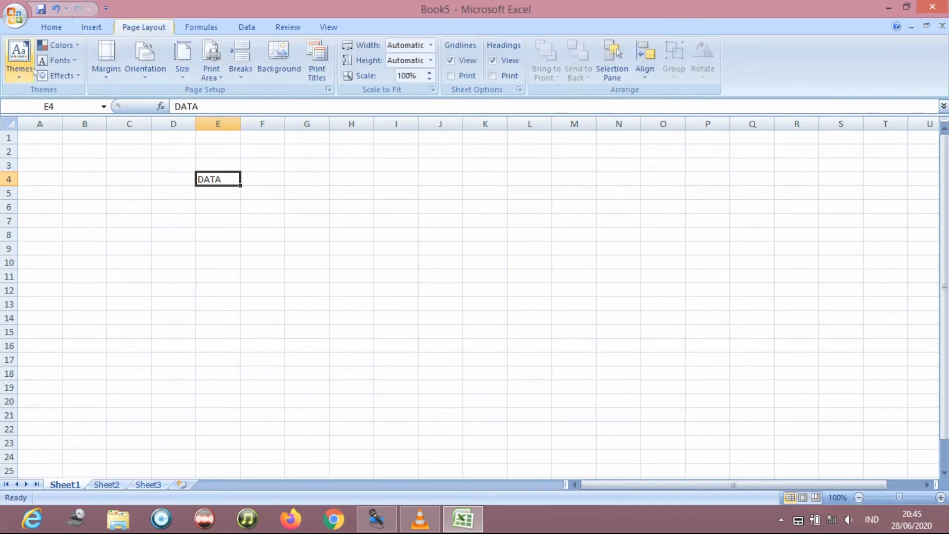
{"action": "left_click", "coordinate": [202, 28]}
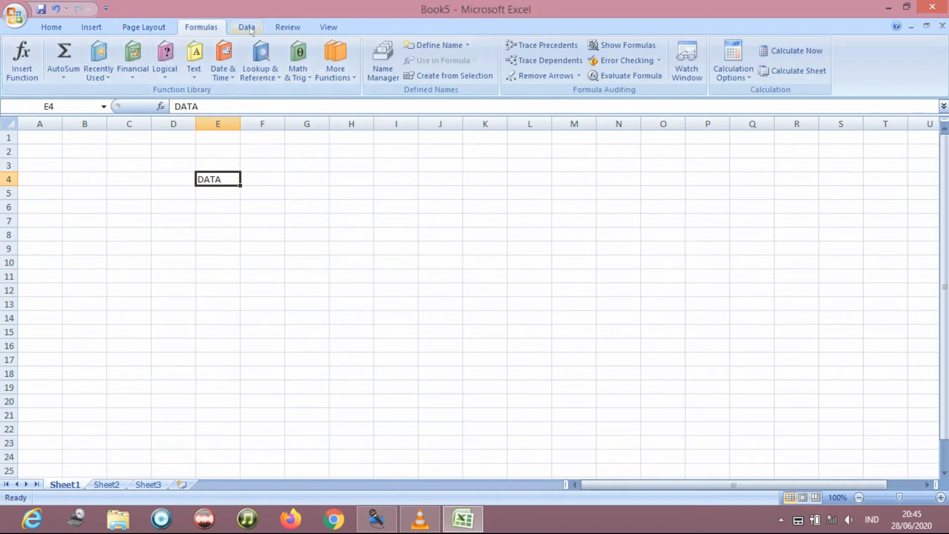
{"action": "left_click", "coordinate": [250, 29]}
{"action": "left_click", "coordinate": [286, 29]}
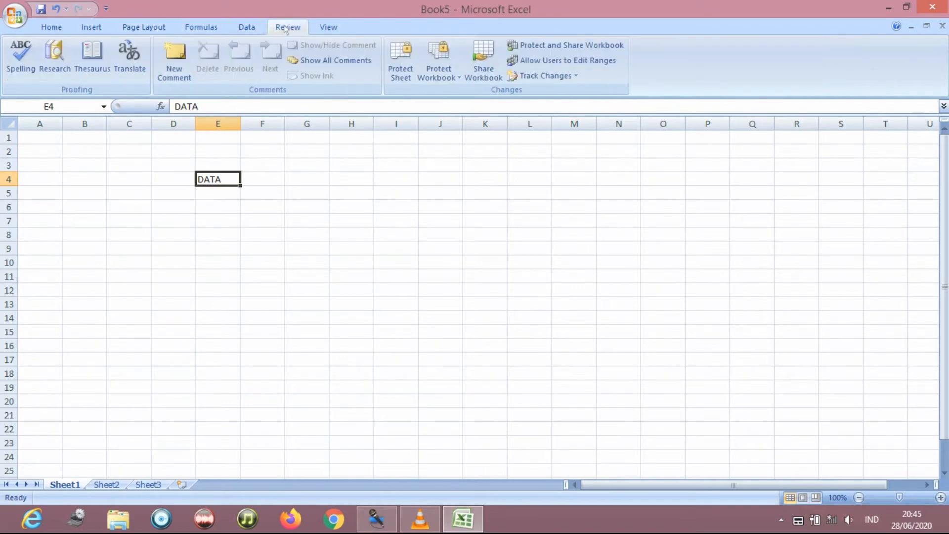
{"action": "left_click", "coordinate": [334, 27]}
{"action": "left_click", "coordinate": [63, 29]}
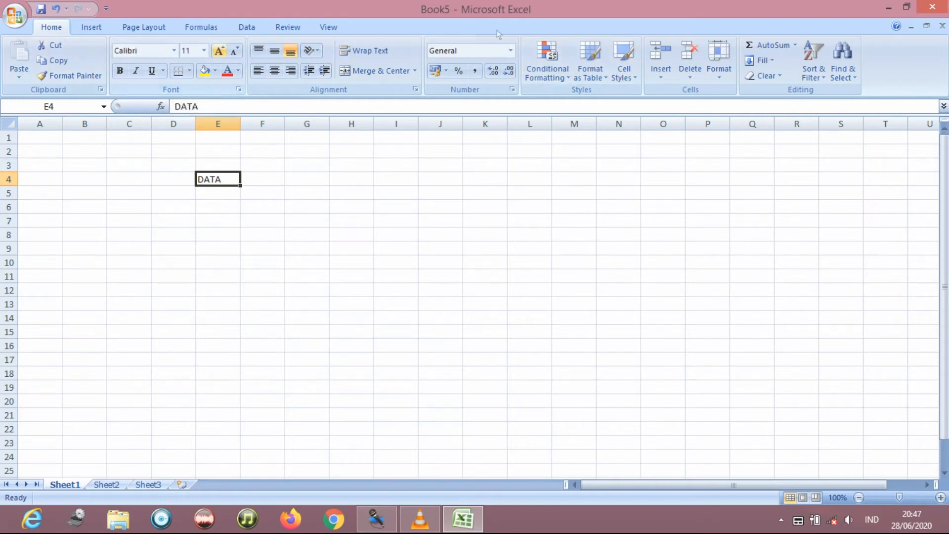
{"action": "left_click", "coordinate": [99, 27]}
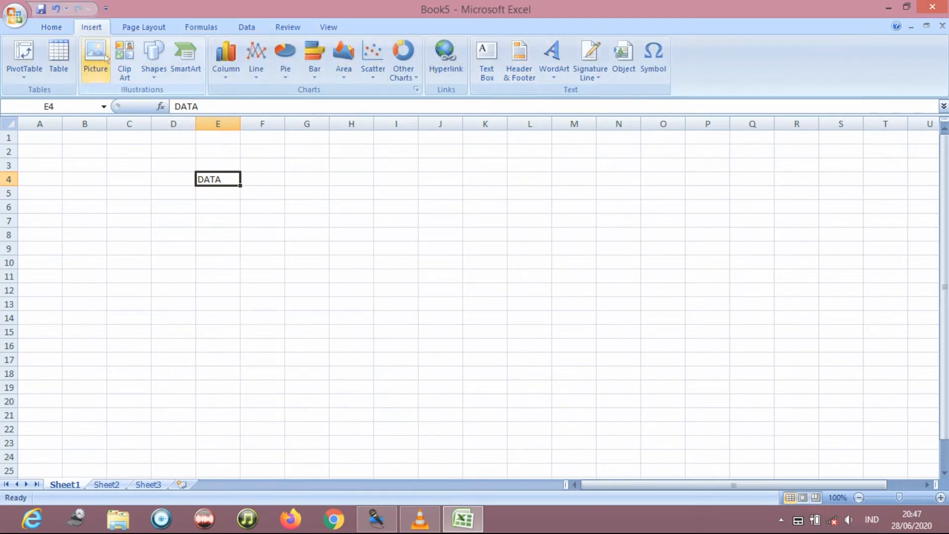
{"action": "left_click", "coordinate": [59, 27]}
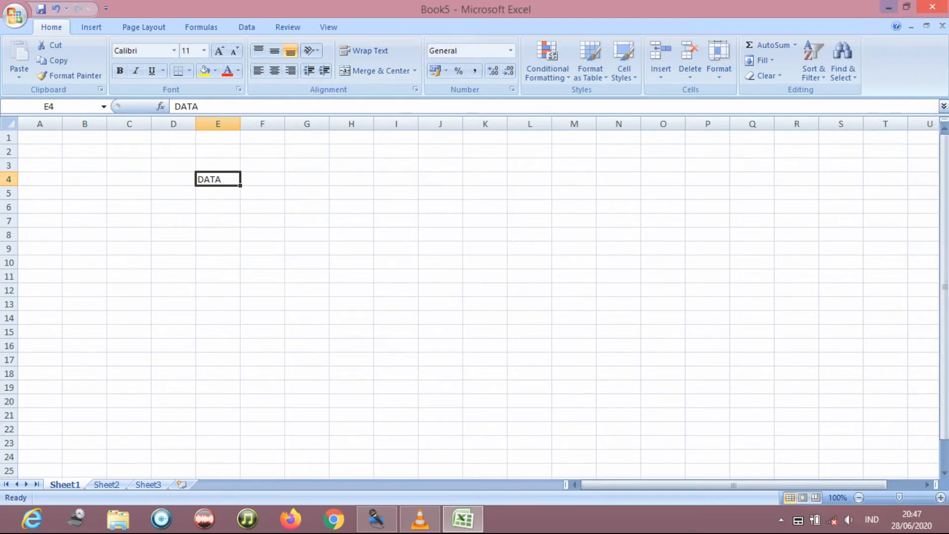
Minimize the Book5 window and reopen it, then restore it down to a smaller size and maximize it again.
{"action": "left_click", "coordinate": [888, 8]}
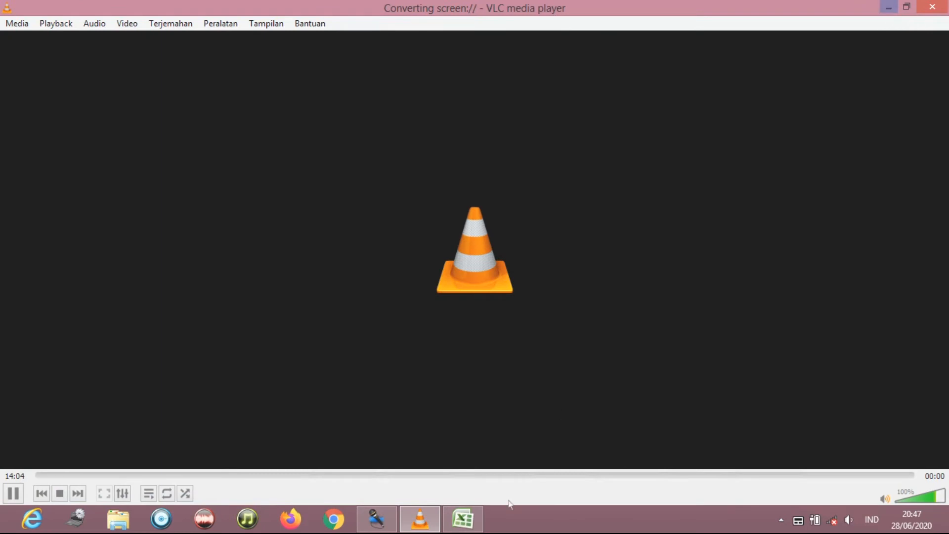
{"action": "mouse_move", "coordinate": [469, 526]}
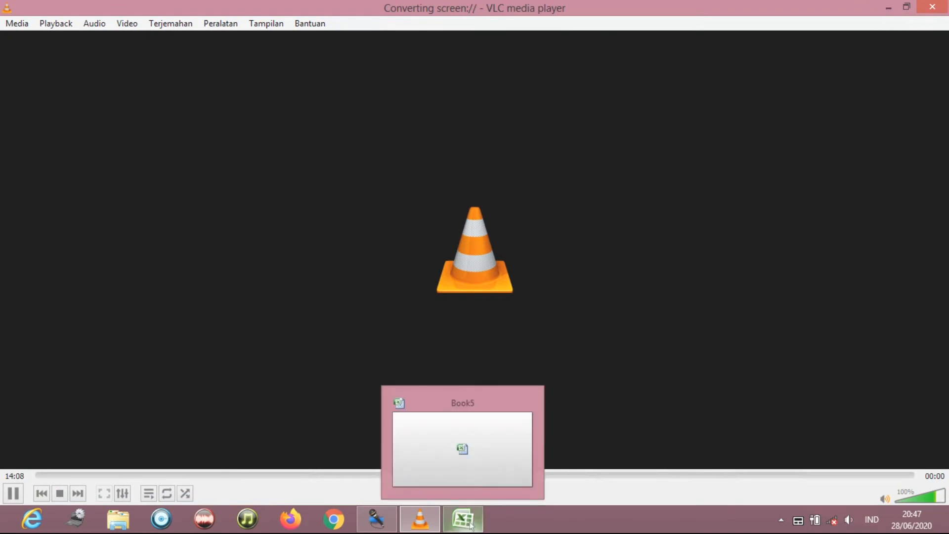
{"action": "left_click", "coordinate": [470, 525]}
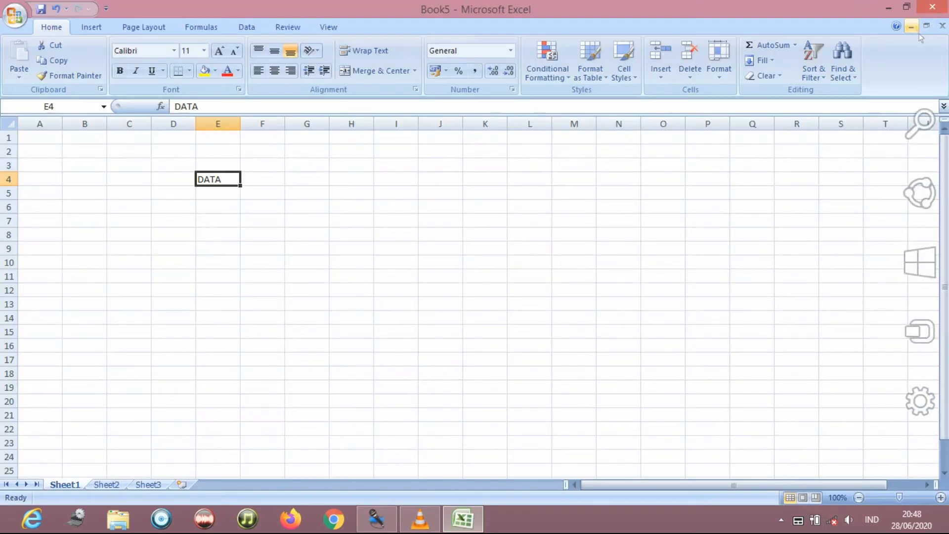
{"action": "left_click", "coordinate": [910, 10]}
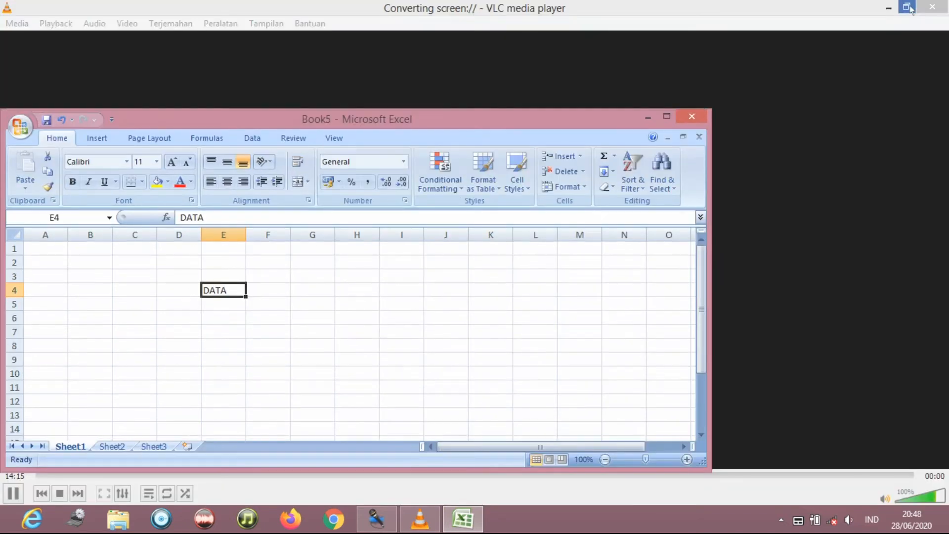
{"action": "left_click", "coordinate": [668, 116]}
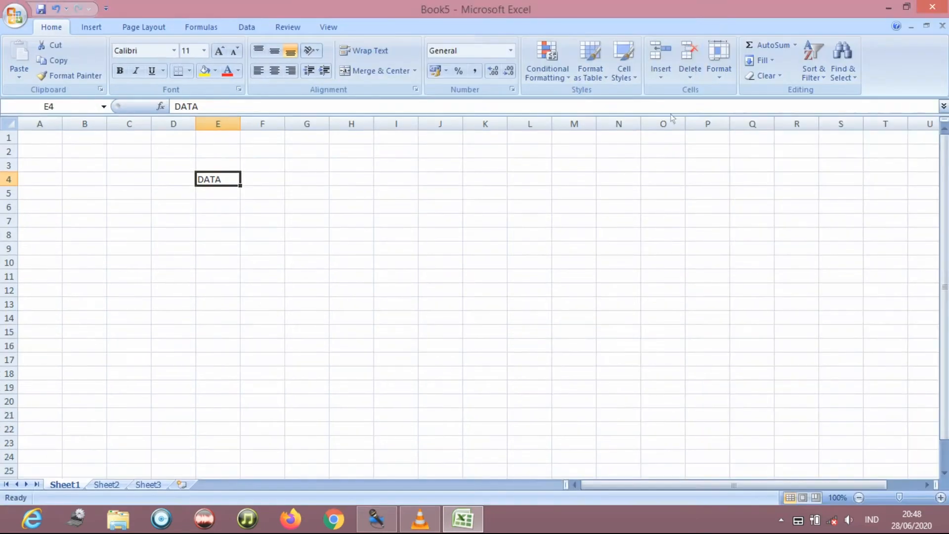
Start closing the Book5 window, then cancel at the save request so the workbook stays open.
{"action": "mouse_move", "coordinate": [941, 19]}
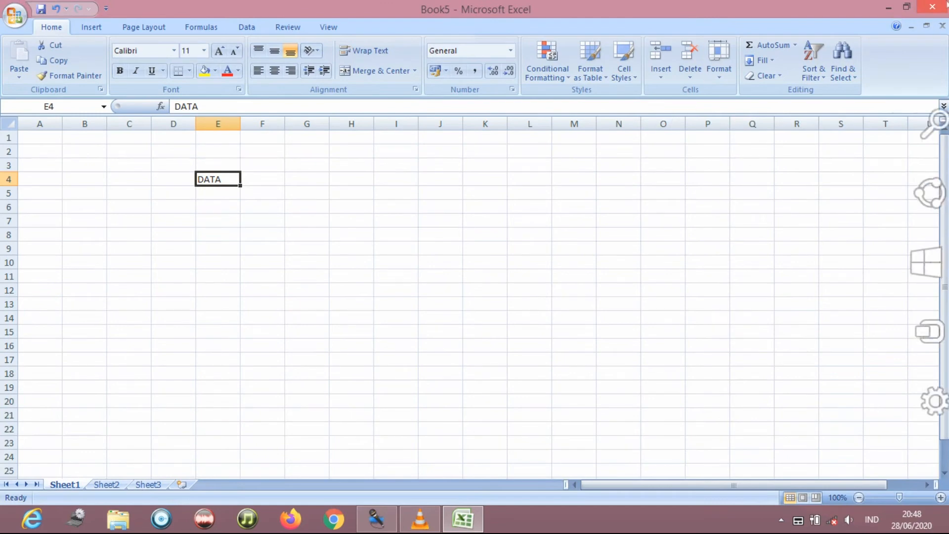
{"action": "left_click", "coordinate": [935, 7]}
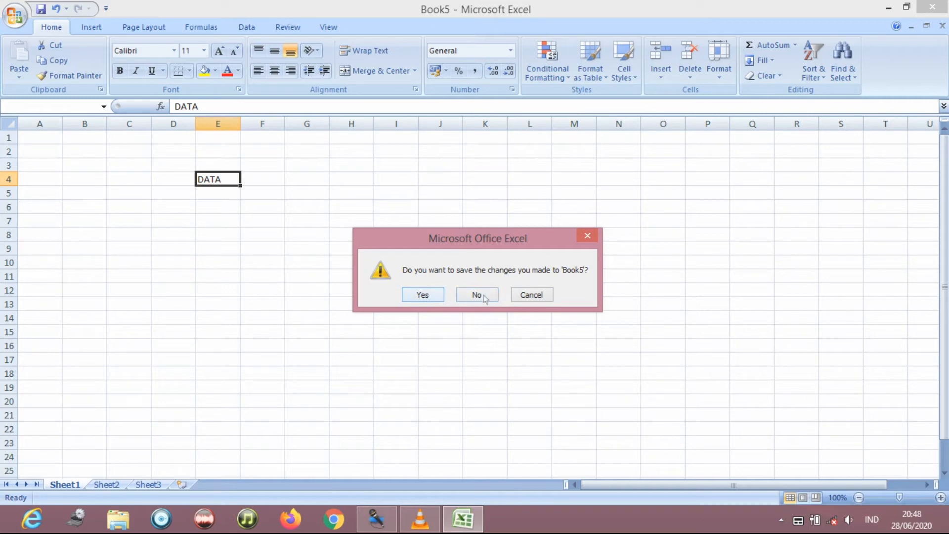
{"action": "left_click", "coordinate": [532, 295]}
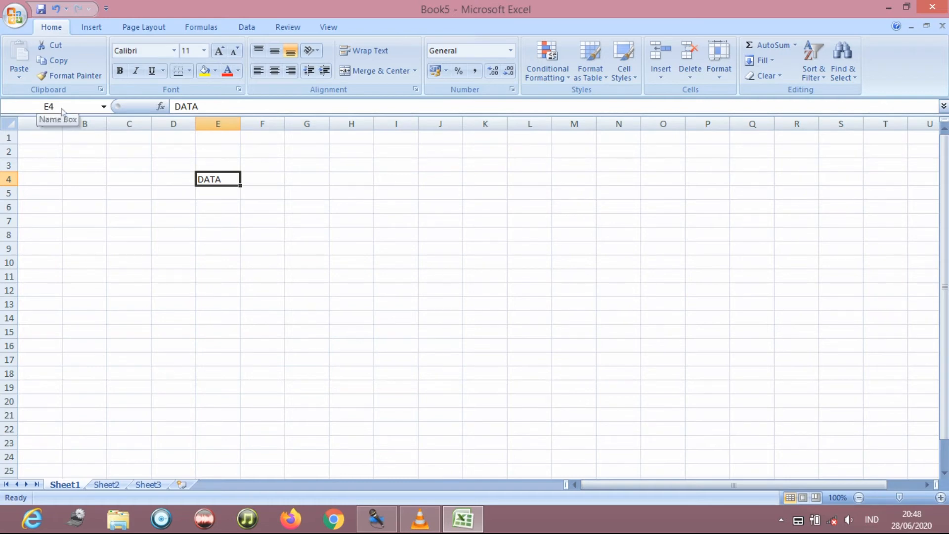
Show how cell E4 is addressed by selecting the cell, whole column E and whole row 4, ending on E4.
{"action": "left_click", "coordinate": [238, 168]}
{"action": "left_click", "coordinate": [233, 182]}
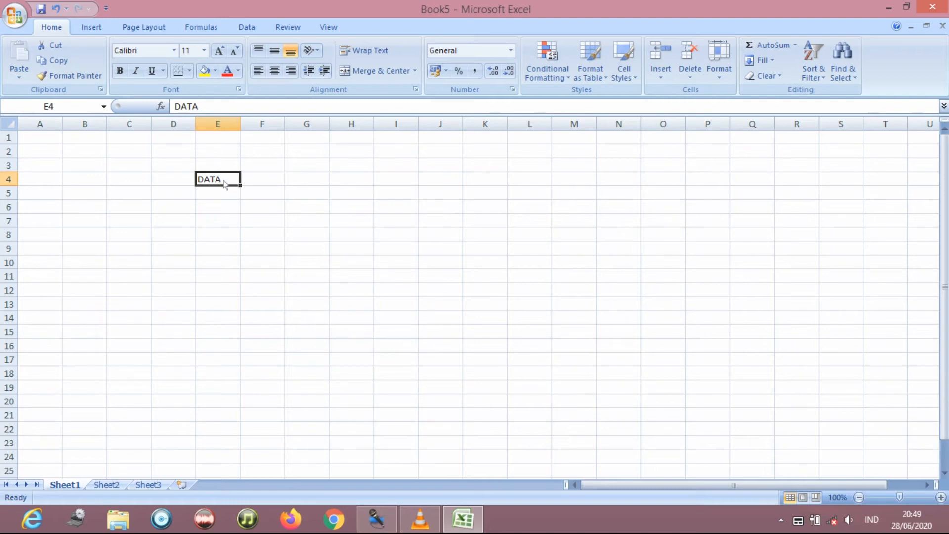
{"action": "left_click", "coordinate": [218, 123]}
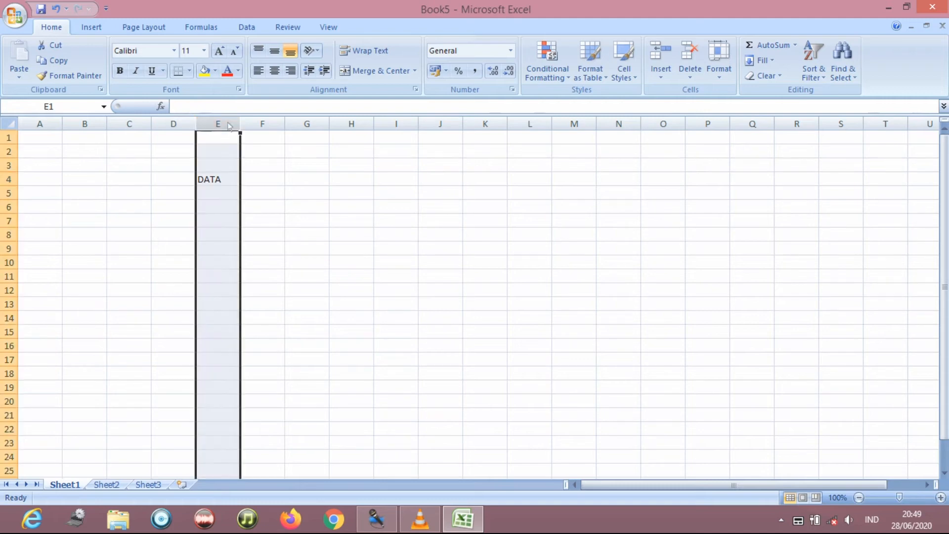
{"action": "left_click", "coordinate": [9, 179]}
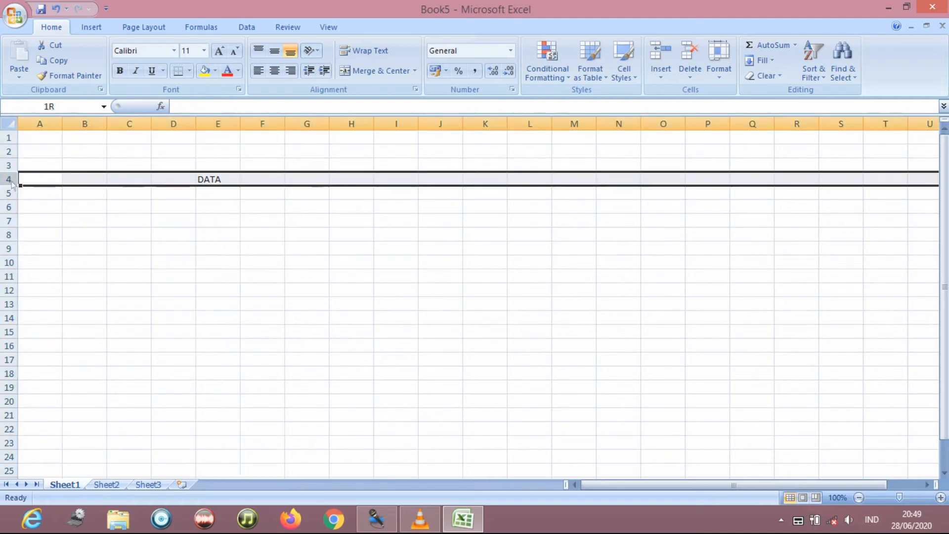
{"action": "left_click", "coordinate": [228, 180]}
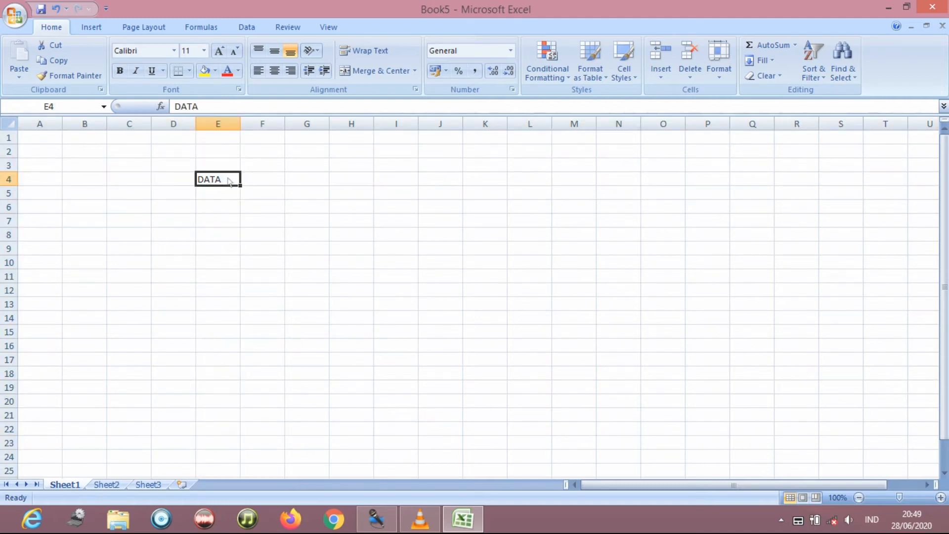
{"action": "left_click", "coordinate": [226, 129]}
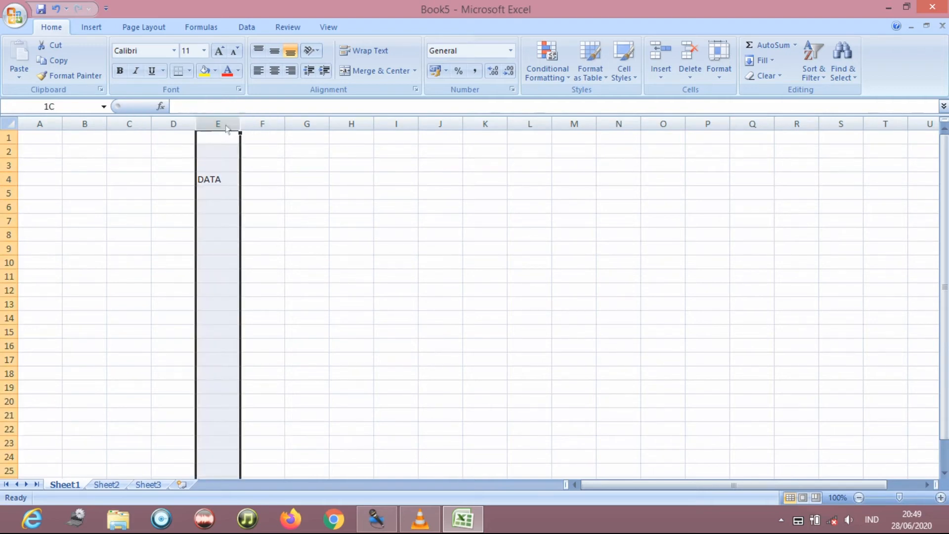
{"action": "left_click", "coordinate": [207, 188]}
{"action": "left_click", "coordinate": [6, 181]}
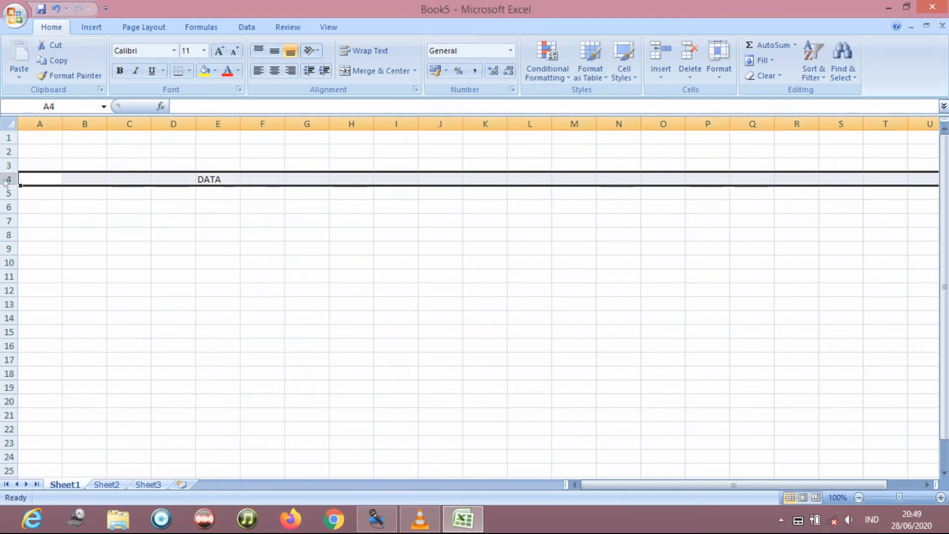
{"action": "left_click", "coordinate": [212, 184]}
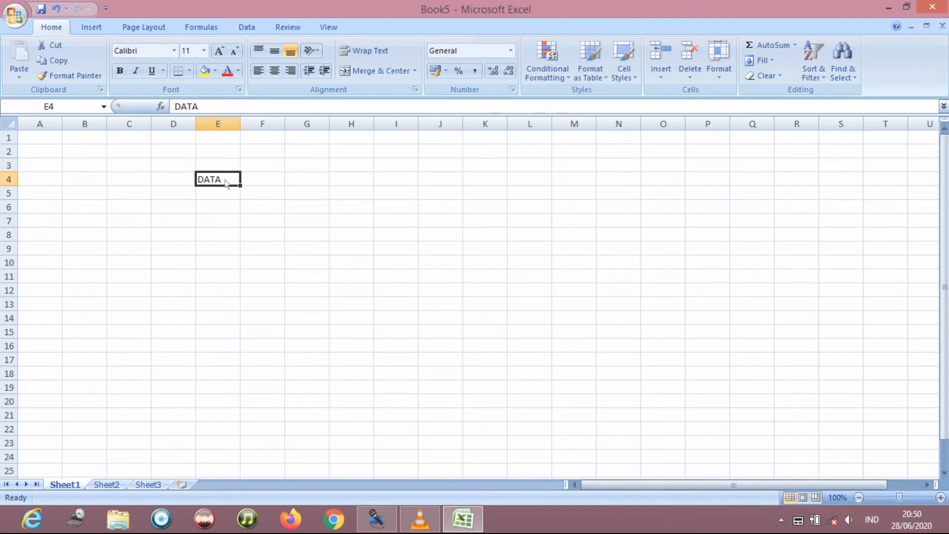
Clear the contents of cell E4 and enter the formula =1+2 in cell C4.
{"action": "key", "text": "Delete"}
{"action": "left_click", "coordinate": [133, 182]}
{"action": "type", "text": "="}
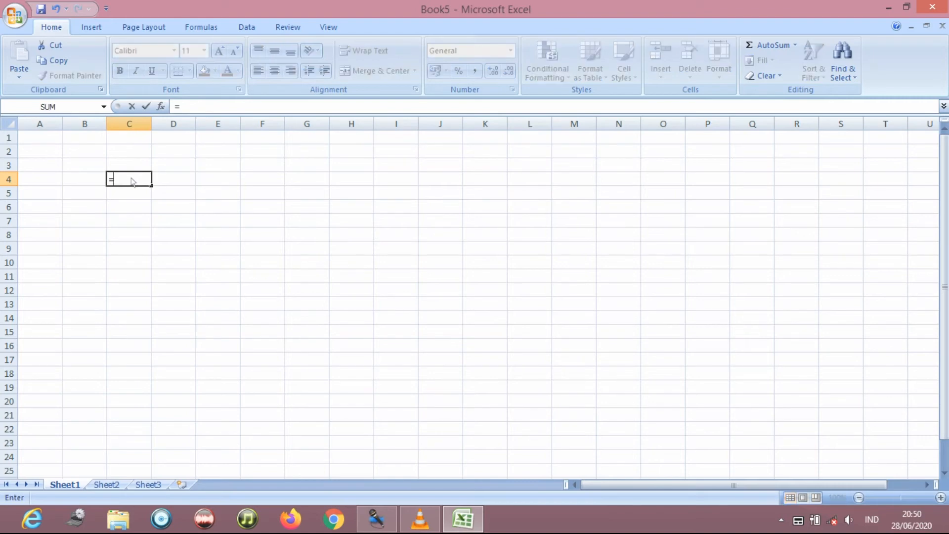
{"action": "type", "text": "1+2"}
{"action": "key", "text": "Return"}
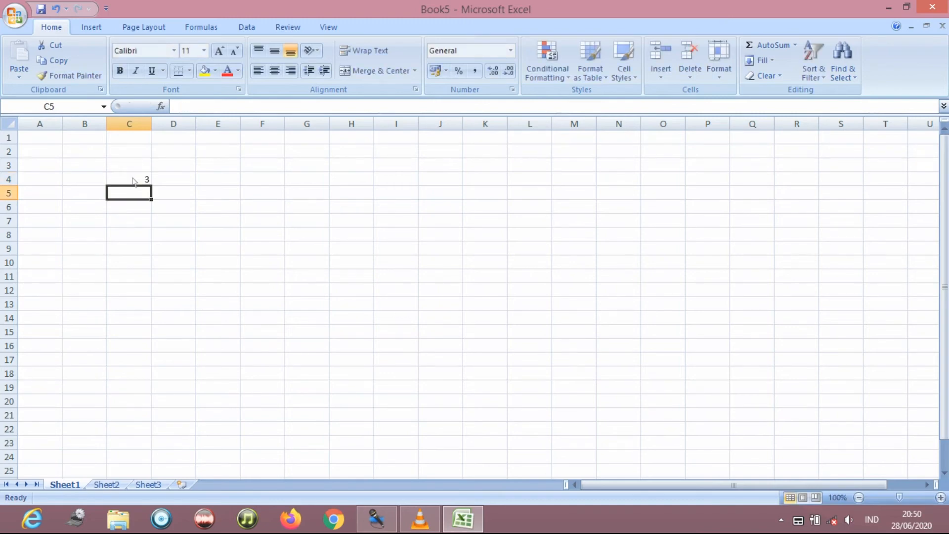
Select cell C4 to review its formula, clear the cell and move to C3.
{"action": "left_click", "coordinate": [141, 183]}
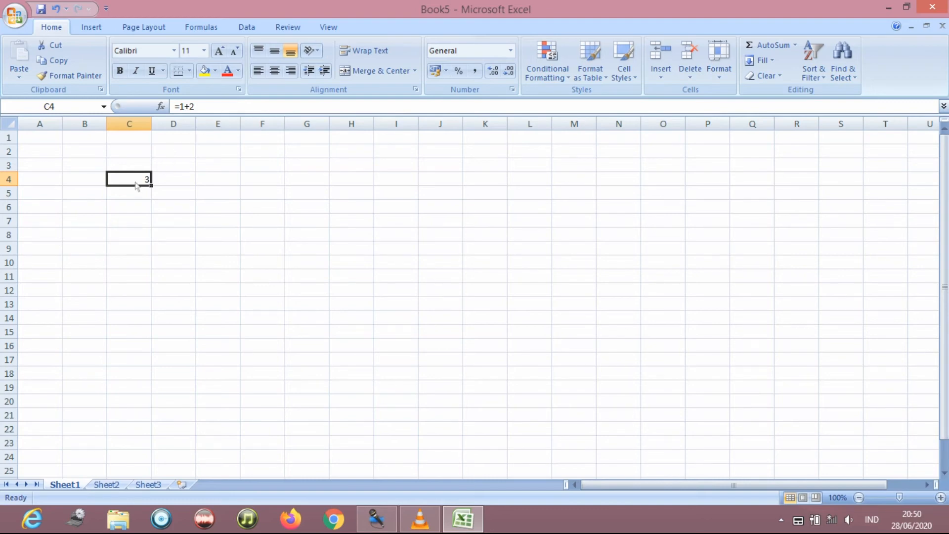
{"action": "key", "text": "Delete"}
{"action": "left_click", "coordinate": [143, 164]}
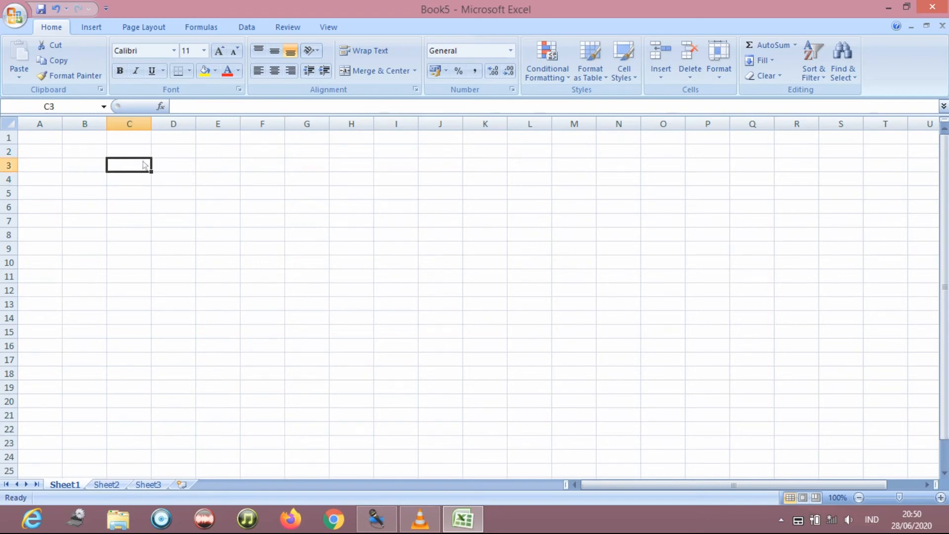
Select individual cells in turn, including D5, F5, F3, C3 and C4, to show the active cell and its address.
{"action": "left_click", "coordinate": [190, 197]}
{"action": "left_click", "coordinate": [271, 195]}
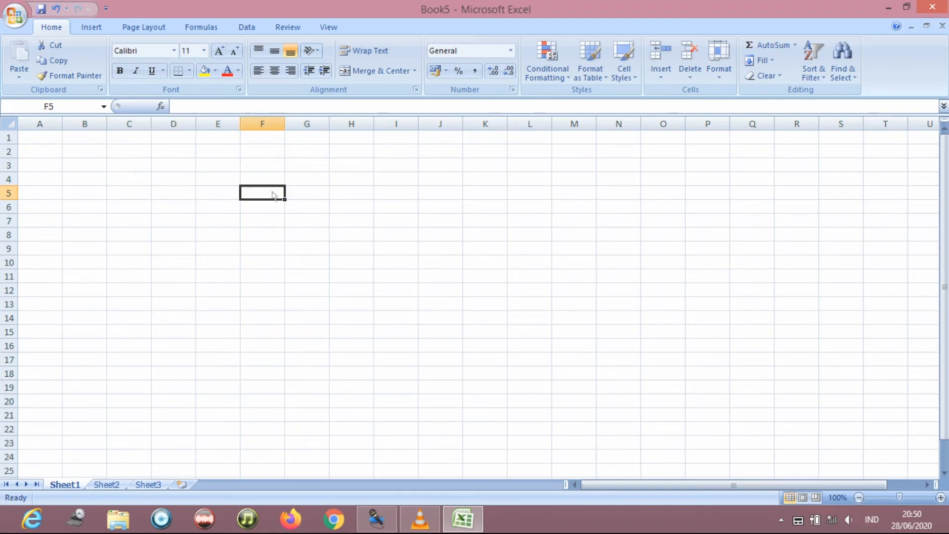
{"action": "left_click", "coordinate": [278, 169]}
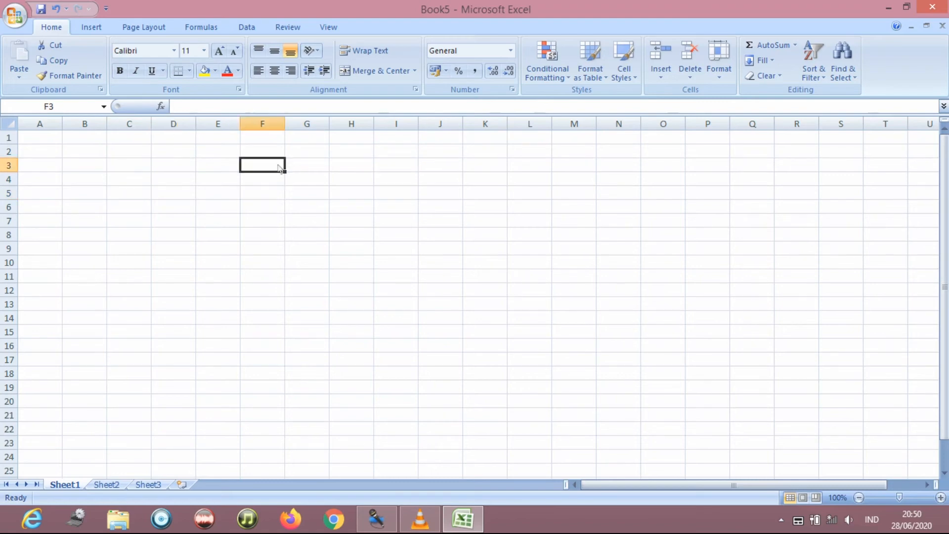
{"action": "left_click", "coordinate": [130, 168]}
{"action": "left_click", "coordinate": [138, 182]}
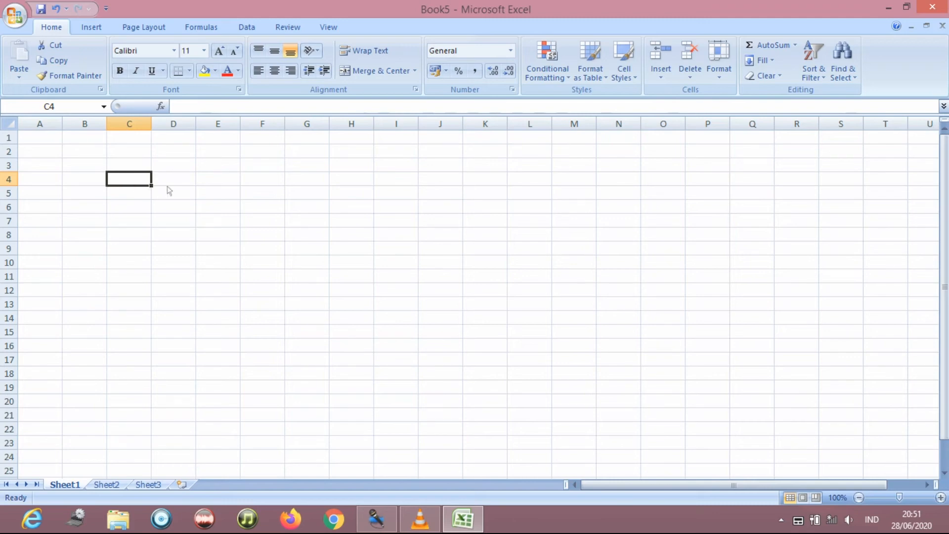
{"action": "left_click", "coordinate": [172, 170]}
{"action": "left_click", "coordinate": [142, 183]}
Select whole columns A, B and D one after another to show the column headings.
{"action": "left_click", "coordinate": [54, 128]}
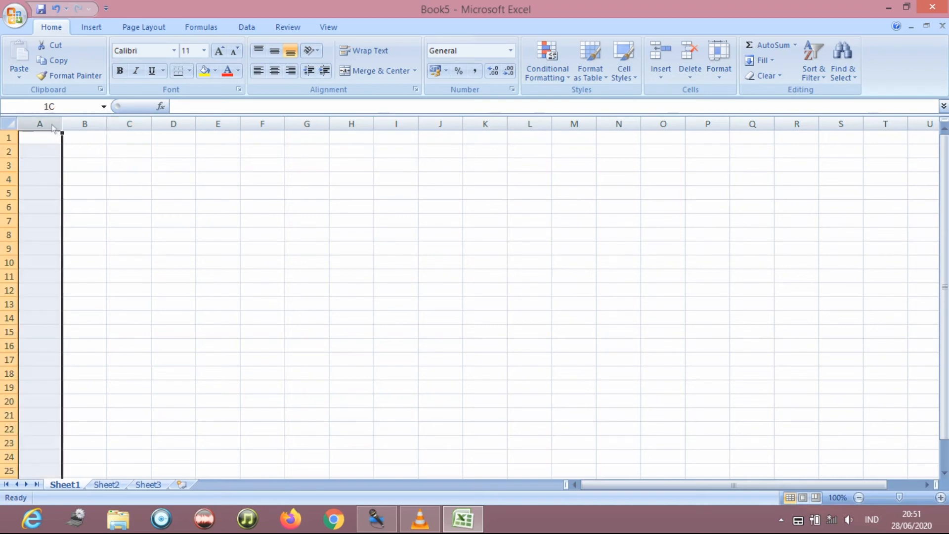
{"action": "left_click", "coordinate": [97, 126]}
{"action": "left_click", "coordinate": [172, 130]}
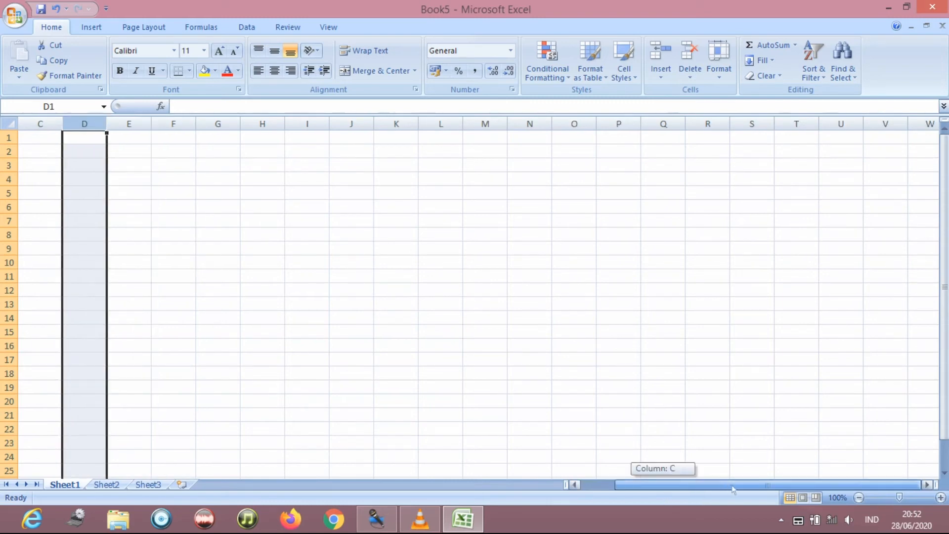
Examine how column lettering continues past Z by selecting columns Z, AA, AB and AC, then return to column B.
{"action": "left_click", "coordinate": [930, 486]}
{"action": "left_click", "coordinate": [930, 486]}
{"action": "left_click", "coordinate": [930, 486]}
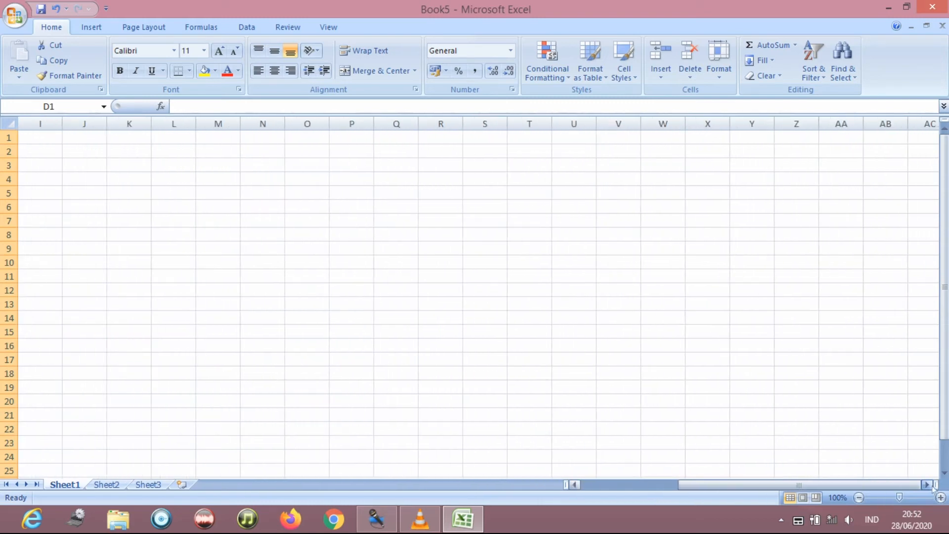
{"action": "left_click", "coordinate": [805, 129]}
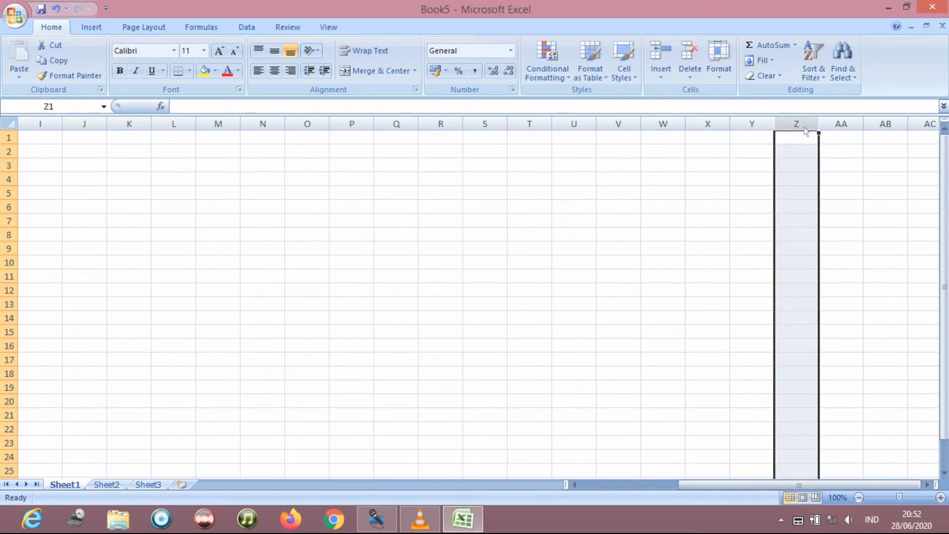
{"action": "left_click", "coordinate": [854, 128]}
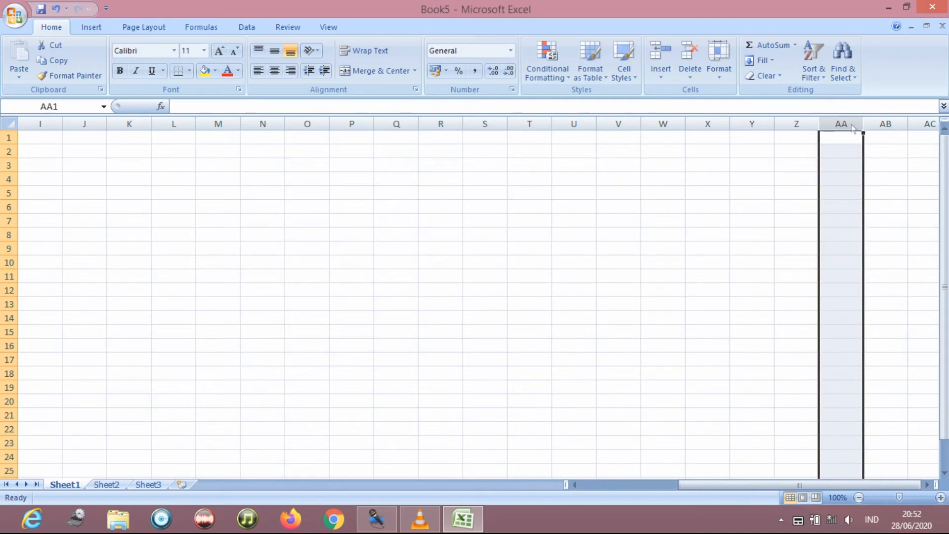
{"action": "left_click", "coordinate": [894, 132]}
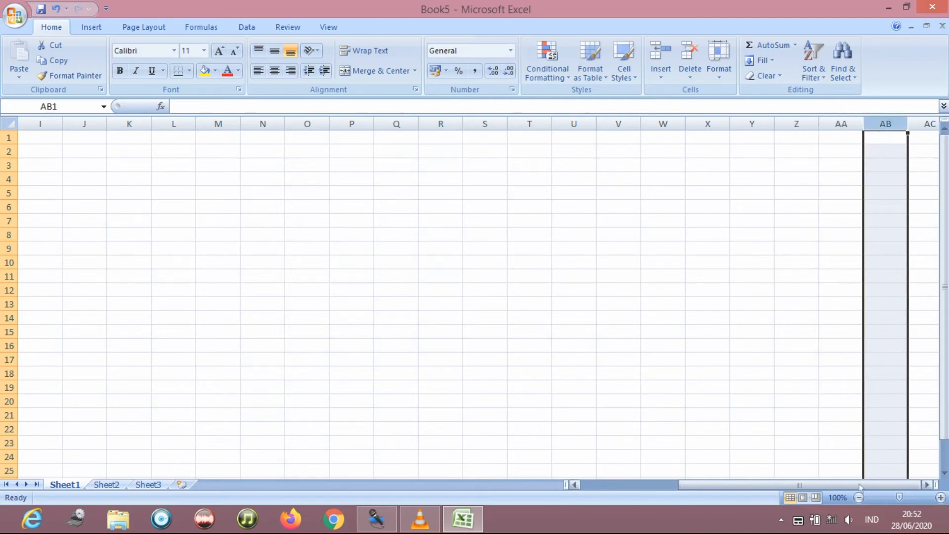
{"action": "left_click", "coordinate": [928, 485]}
{"action": "left_click", "coordinate": [928, 485]}
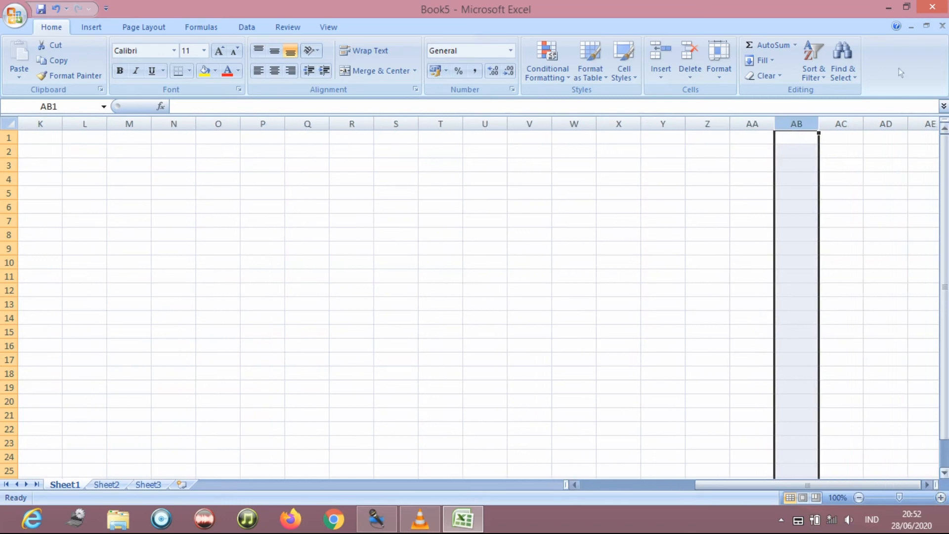
{"action": "left_click", "coordinate": [842, 121]}
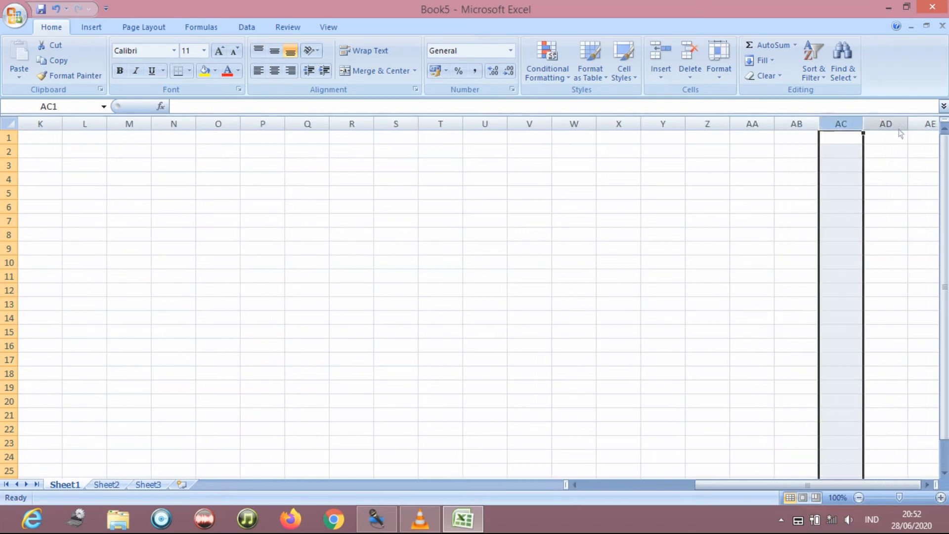
{"action": "left_click_drag", "start_coordinate": [848, 485], "coordinate": [720, 474]}
{"action": "left_click", "coordinate": [84, 128]}
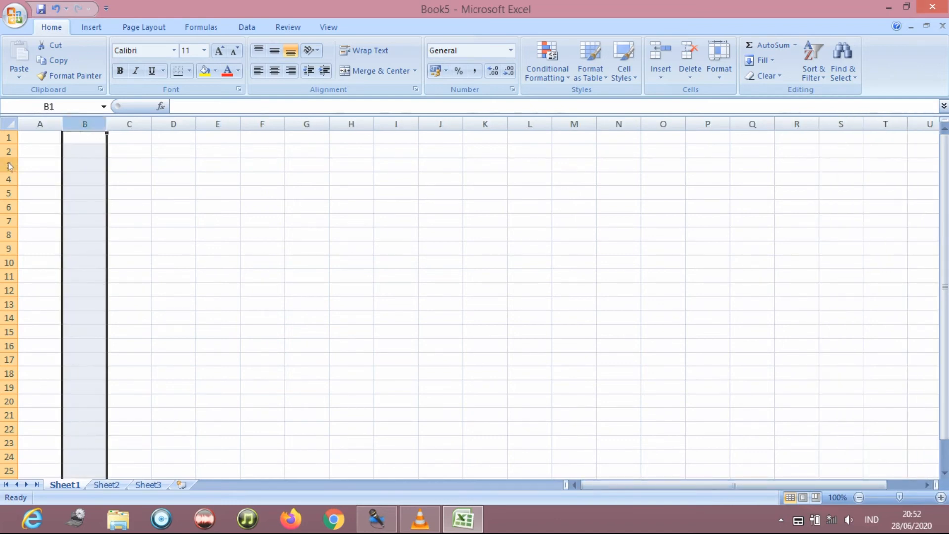
Select whole rows 1 to 5 one after another and examine how the row numbering continues past row 100.
{"action": "left_click", "coordinate": [9, 139]}
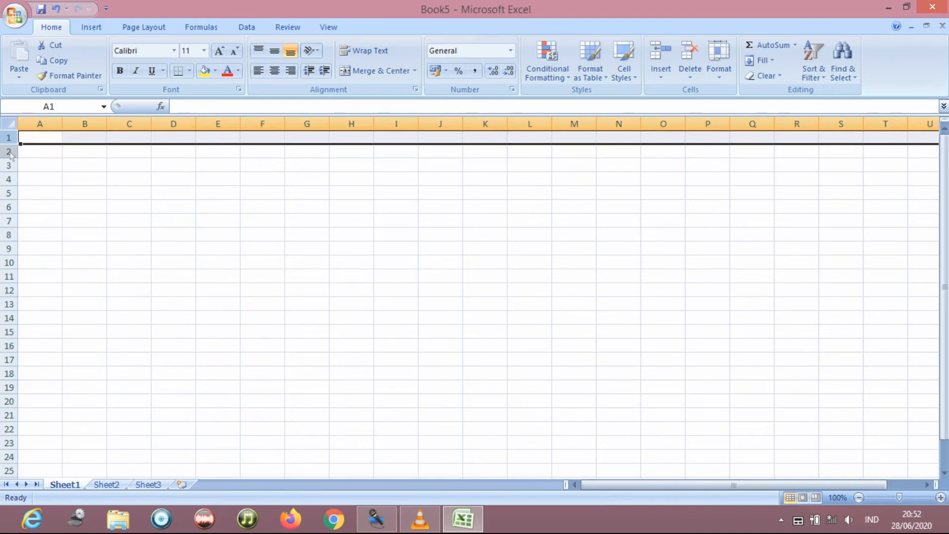
{"action": "left_click", "coordinate": [10, 153]}
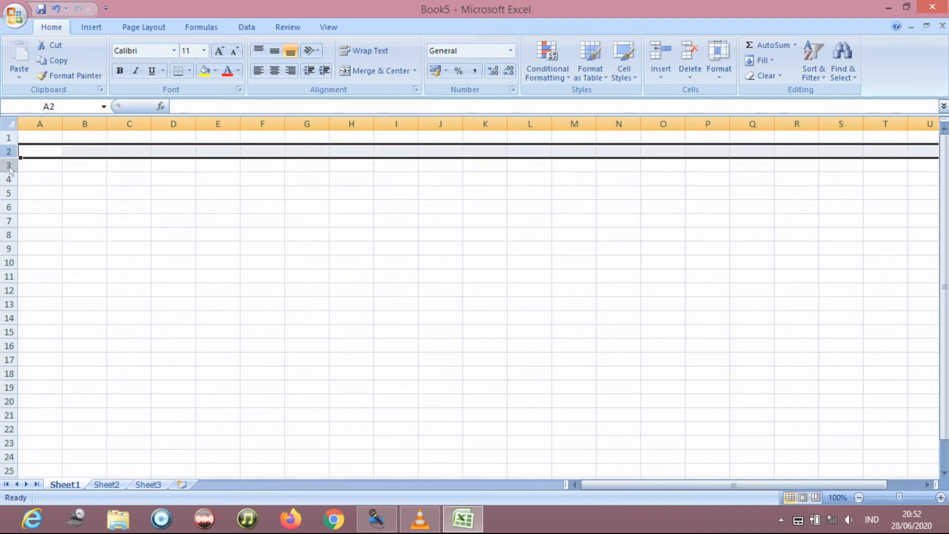
{"action": "left_click", "coordinate": [9, 169]}
{"action": "left_click", "coordinate": [9, 179]}
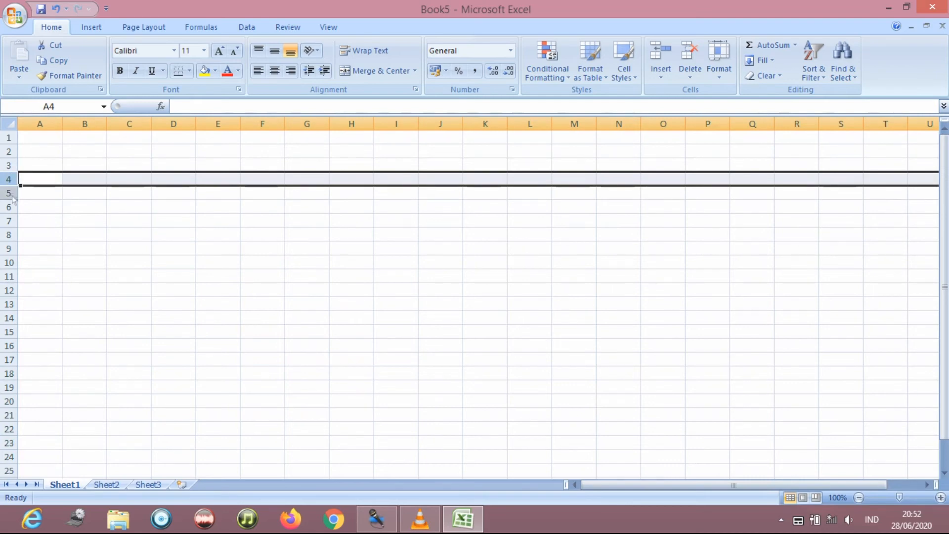
{"action": "left_click", "coordinate": [11, 194]}
{"action": "scroll", "coordinate": [131, 248], "scroll_direction": "down", "scroll_amount": 20}
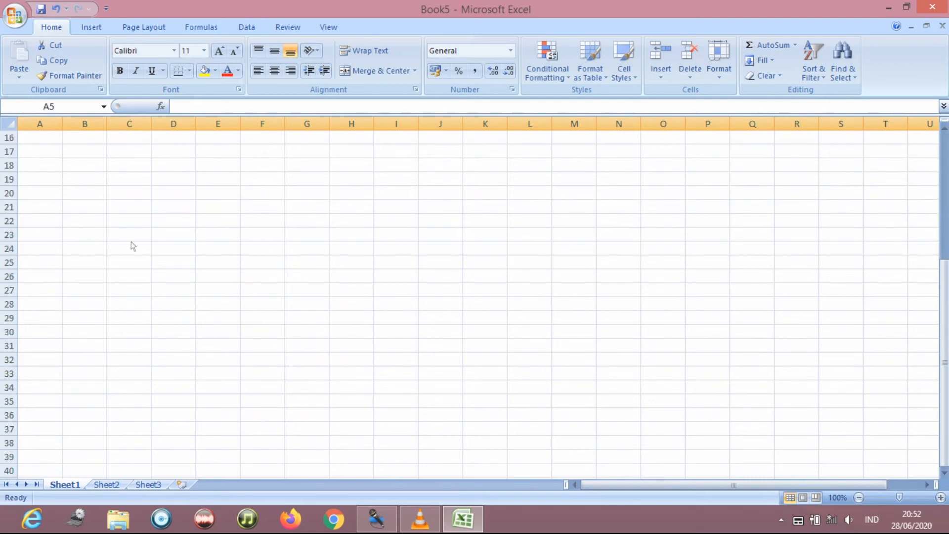
{"action": "scroll", "coordinate": [132, 250], "scroll_direction": "down", "scroll_amount": 20}
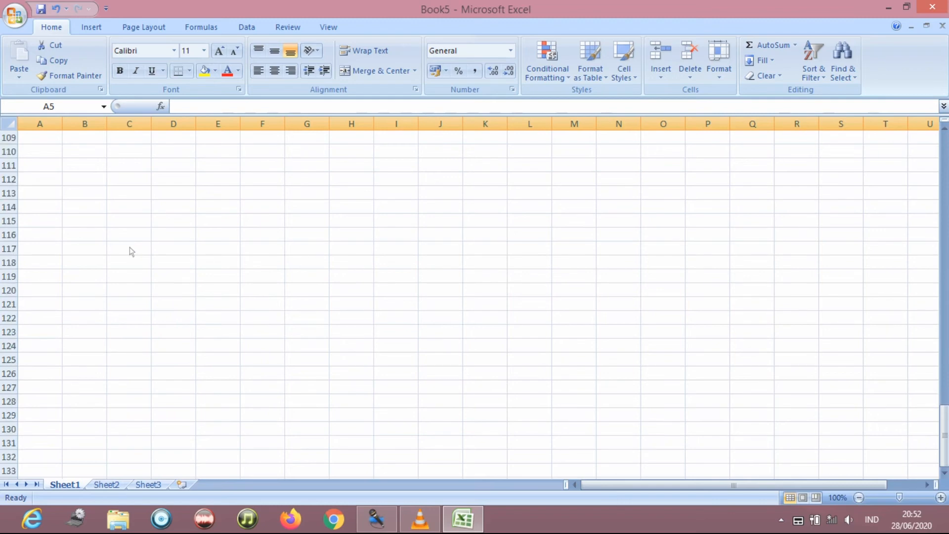
{"action": "scroll", "coordinate": [130, 249], "scroll_direction": "up", "scroll_amount": 20}
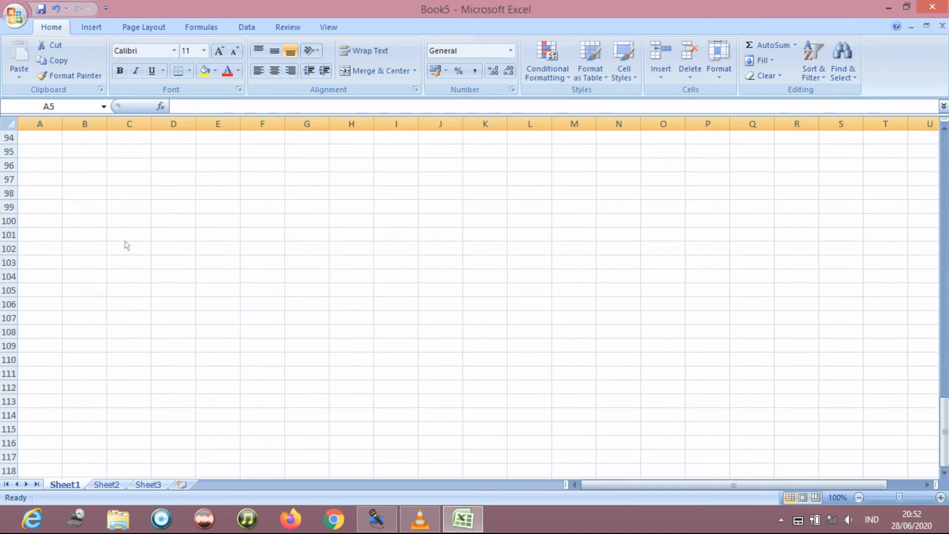
{"action": "scroll", "coordinate": [127, 246], "scroll_direction": "up", "scroll_amount": 10}
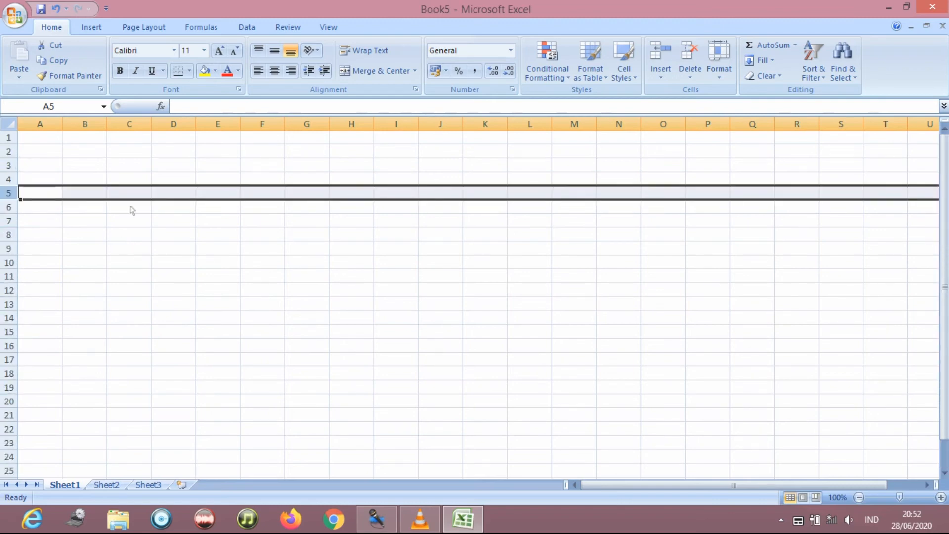
Select single cells in row 3, including E3, select the range C2:O19, and return to cell C2.
{"action": "left_click", "coordinate": [97, 166]}
{"action": "left_click", "coordinate": [223, 170]}
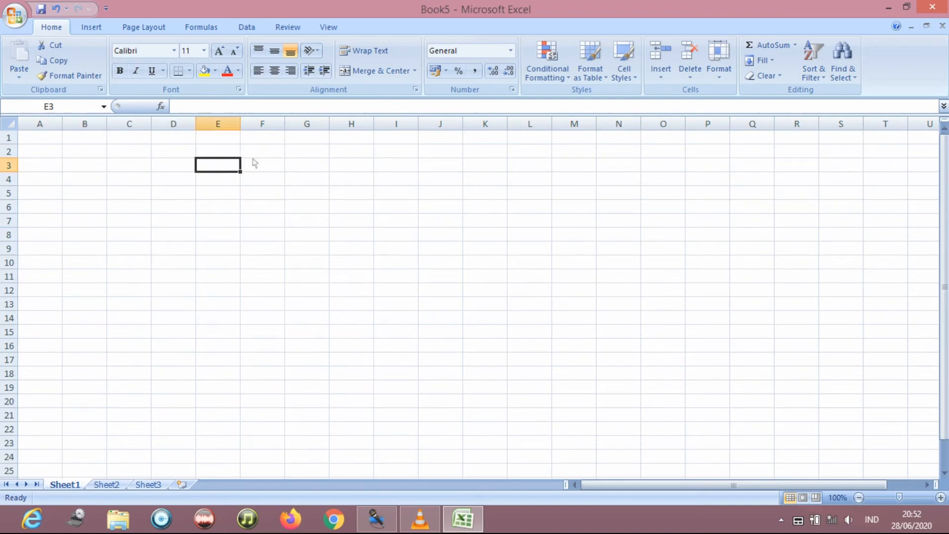
{"action": "left_click", "coordinate": [337, 167]}
{"action": "left_click_drag", "start_coordinate": [128, 151], "coordinate": [684, 390]}
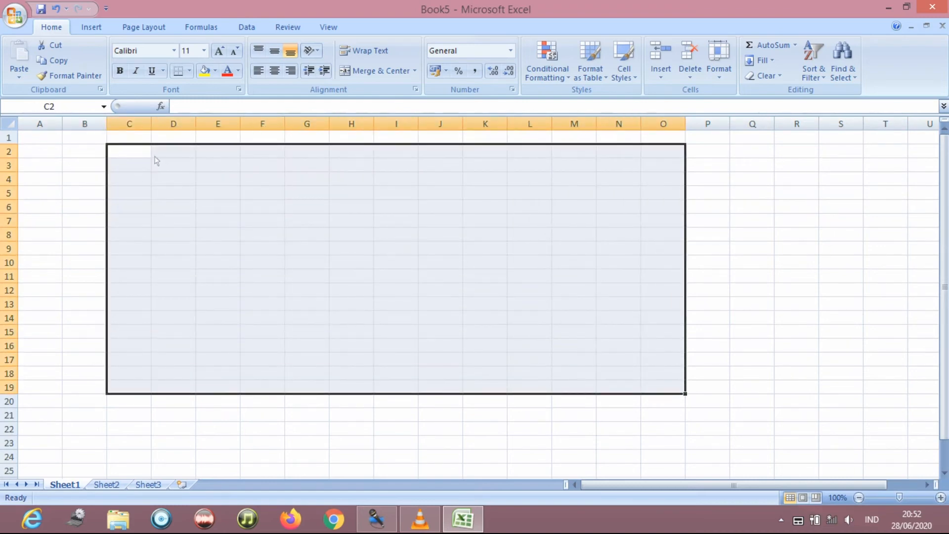
{"action": "left_click", "coordinate": [142, 154]}
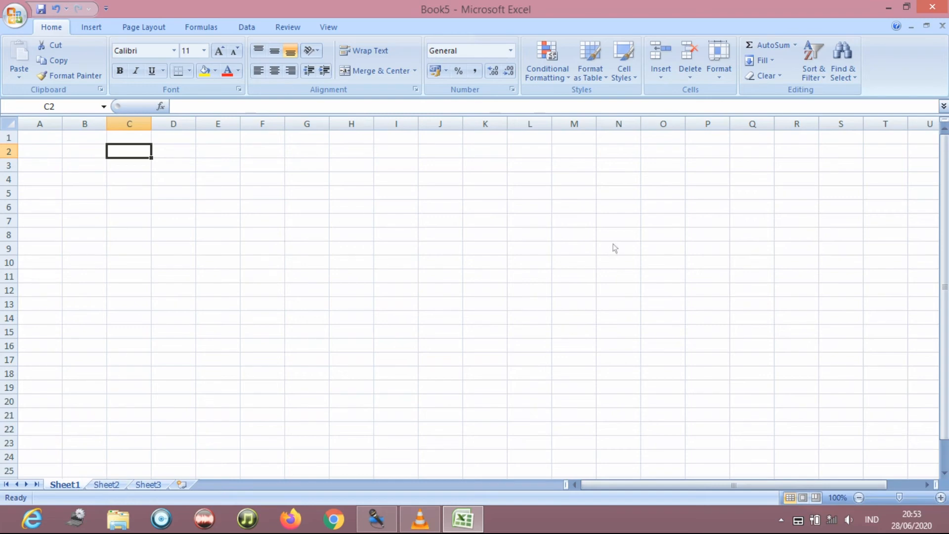
View Sheet2 and Sheet3, and insert three new worksheets after Sheet3.
{"action": "left_click", "coordinate": [111, 486]}
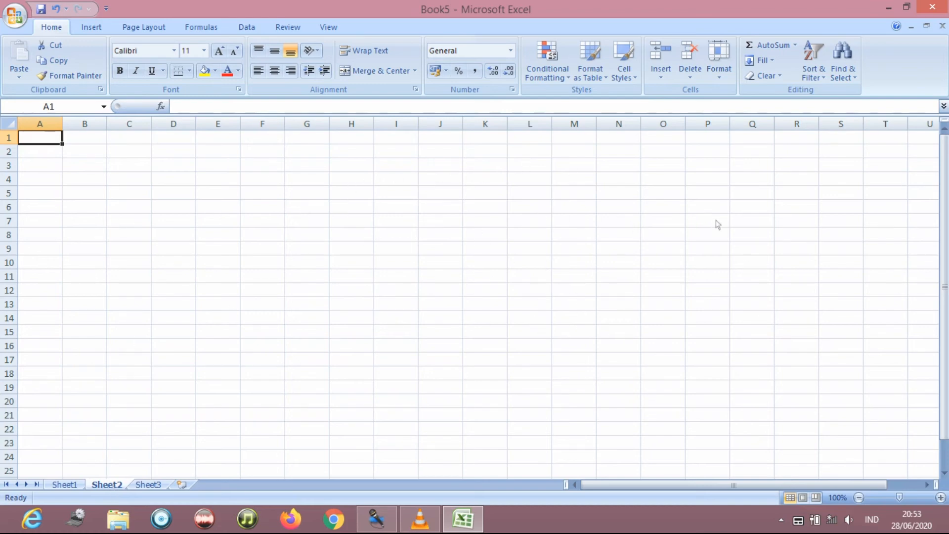
{"action": "left_click", "coordinate": [149, 485]}
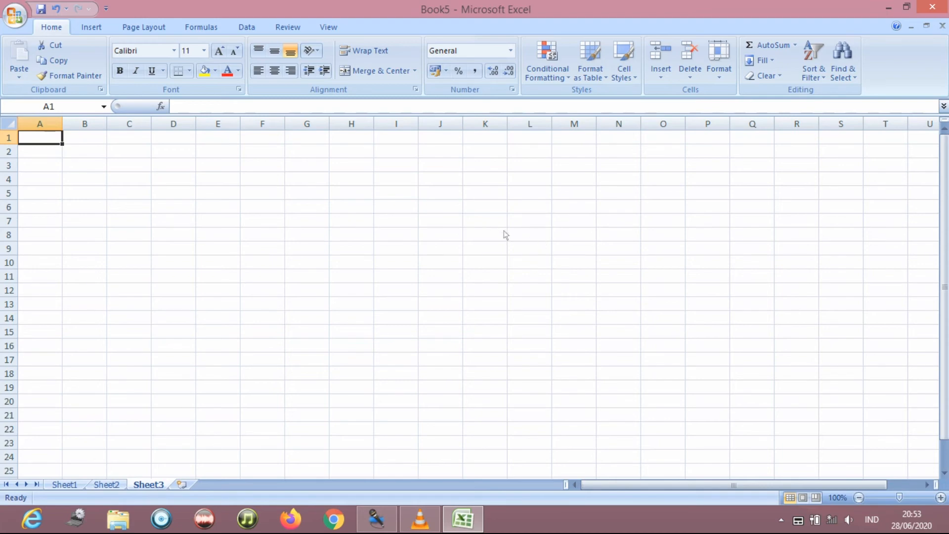
{"action": "left_click", "coordinate": [183, 485]}
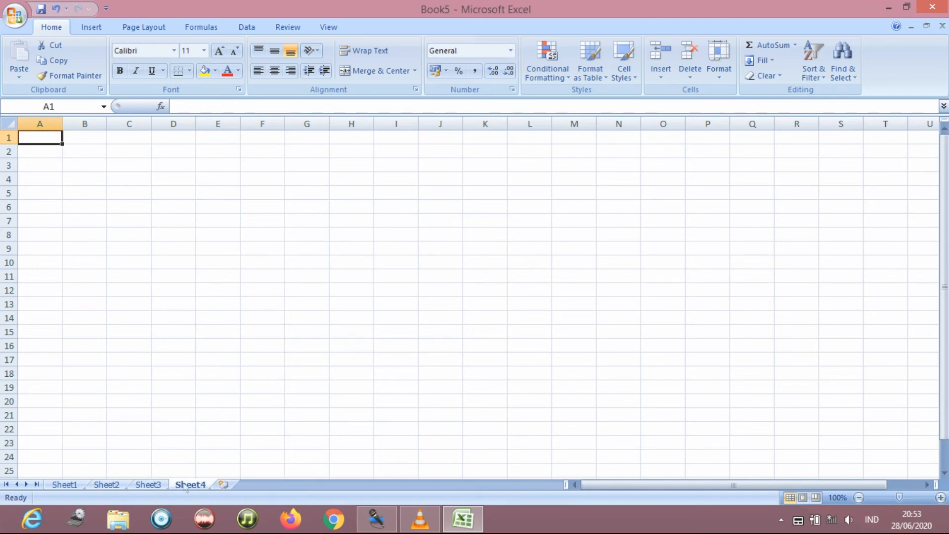
{"action": "left_click", "coordinate": [229, 488]}
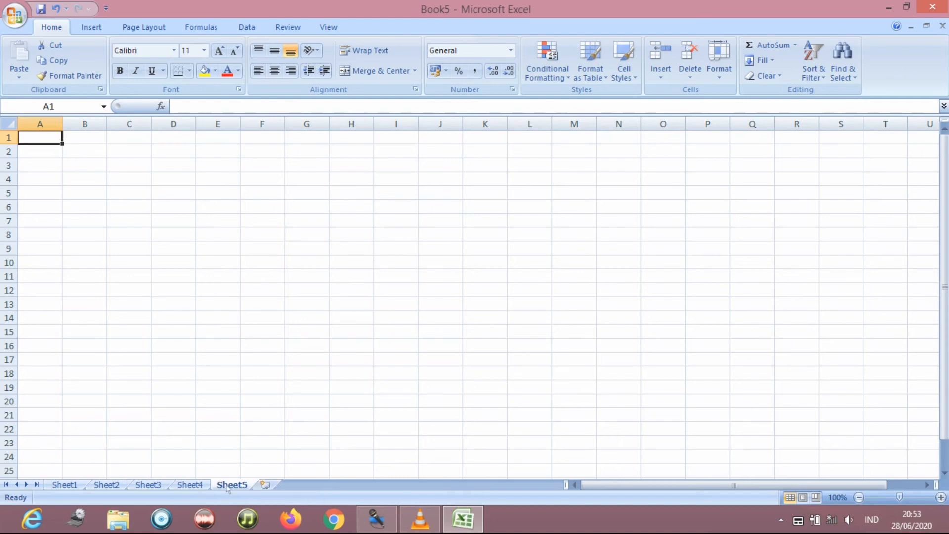
{"action": "left_click", "coordinate": [266, 485]}
Select individual cells on Sheet6, including K5, K4 and D3, select the range C3:N16, and return to C3.
{"action": "left_click", "coordinate": [501, 192]}
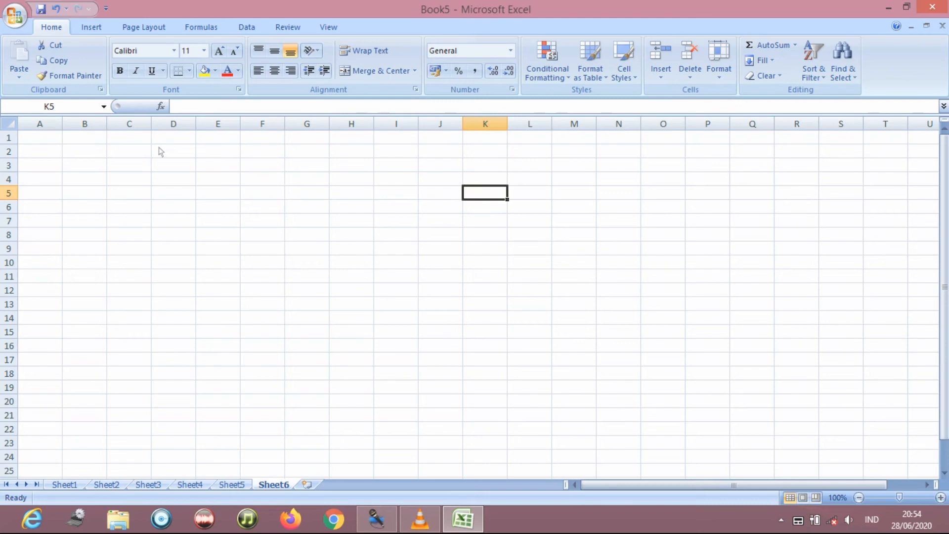
{"action": "left_click", "coordinate": [186, 172]}
{"action": "left_click", "coordinate": [337, 171]}
{"action": "left_click", "coordinate": [495, 177]}
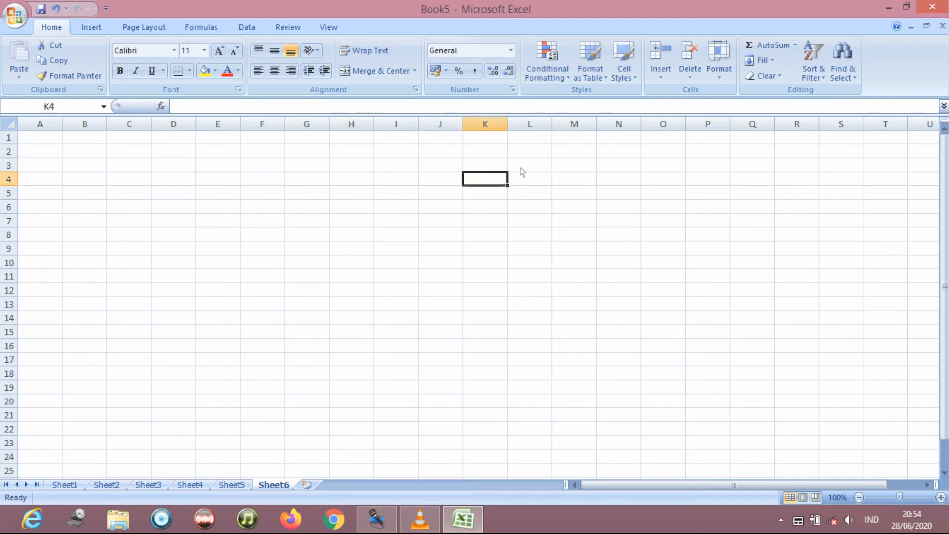
{"action": "left_click", "coordinate": [606, 168]}
{"action": "left_click", "coordinate": [173, 161]}
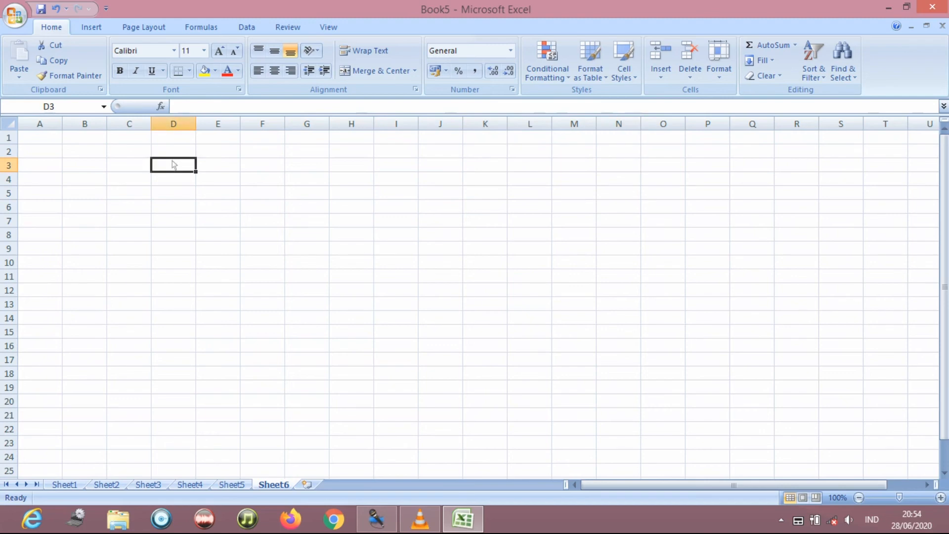
{"action": "left_click", "coordinate": [138, 171]}
{"action": "left_click", "coordinate": [293, 165]}
{"action": "left_click_drag", "start_coordinate": [140, 168], "coordinate": [643, 351]}
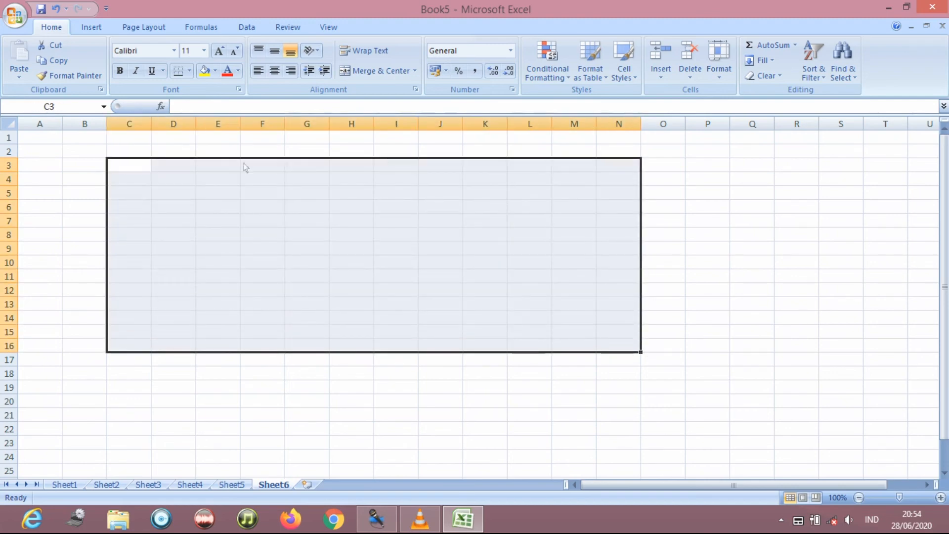
{"action": "left_click", "coordinate": [131, 168]}
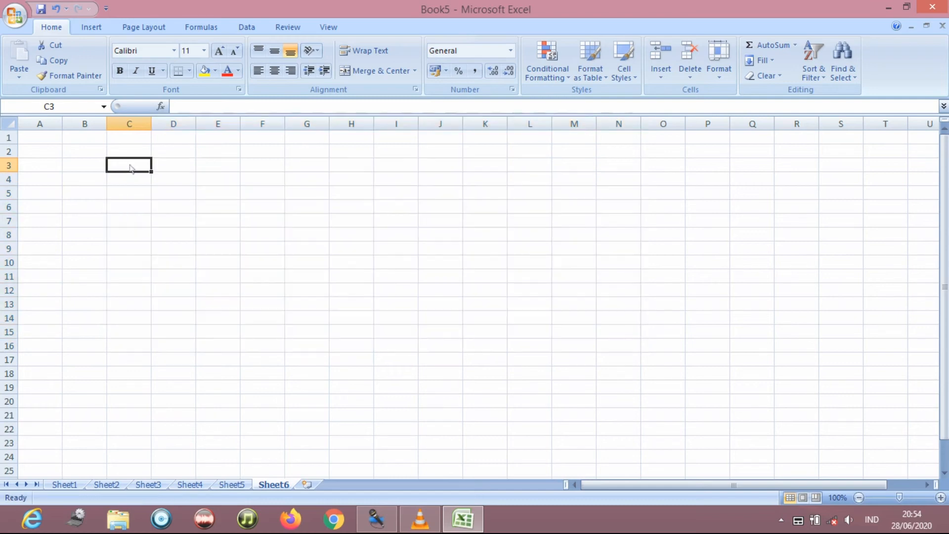
Select scattered single cells on Sheet6, including E7, E5 and G5, ending on D4.
{"action": "left_click", "coordinate": [306, 184]}
{"action": "left_click", "coordinate": [235, 225]}
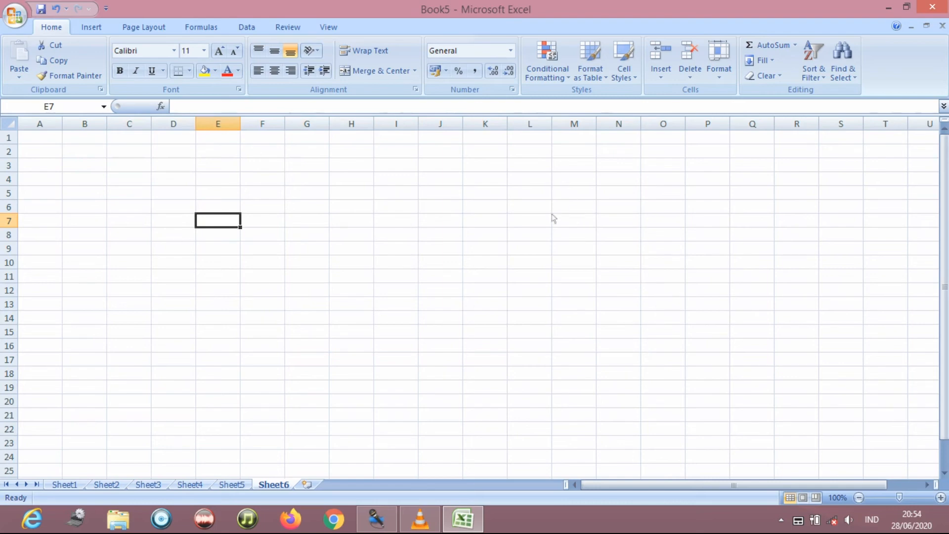
{"action": "left_click", "coordinate": [536, 210]}
{"action": "left_click", "coordinate": [202, 197]}
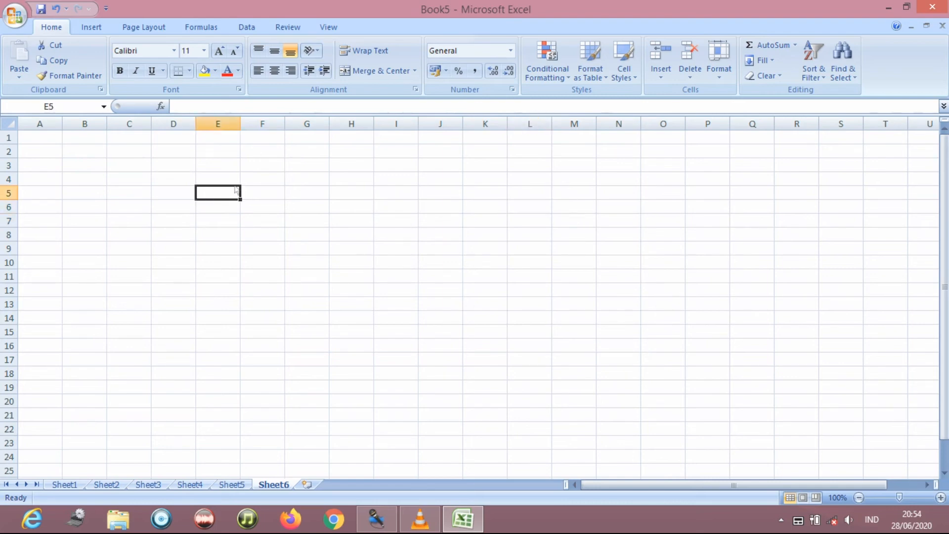
{"action": "left_click", "coordinate": [314, 193]}
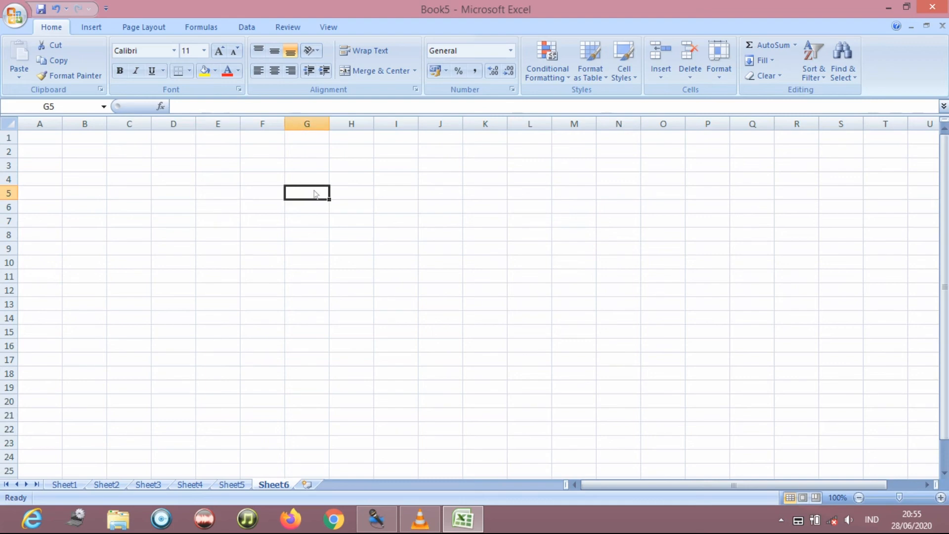
{"action": "left_click", "coordinate": [442, 198]}
{"action": "left_click", "coordinate": [302, 193]}
{"action": "left_click", "coordinate": [174, 178]}
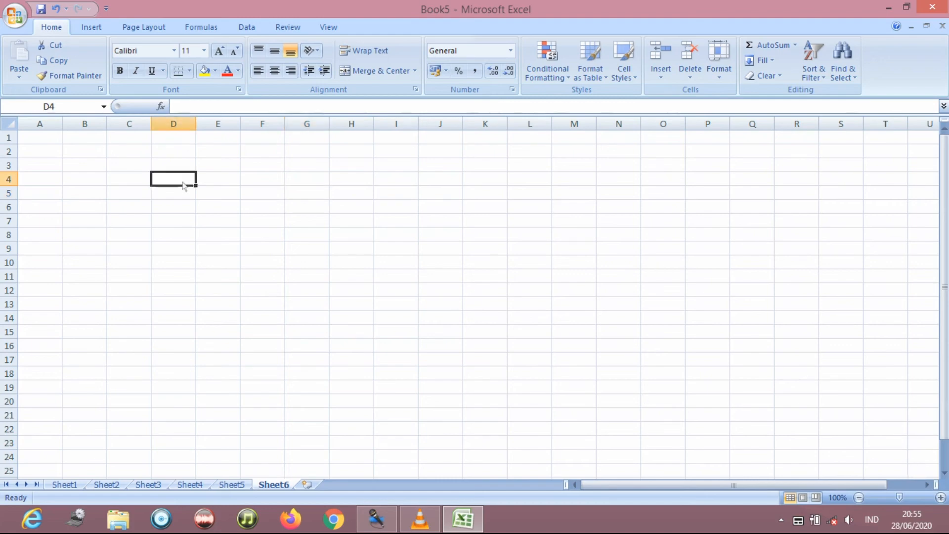
Scroll the worksheet horizontally past column Z and back to column A to show the horizontal scroll bar.
{"action": "left_click", "coordinate": [927, 485]}
{"action": "left_click", "coordinate": [928, 485]}
{"action": "left_click", "coordinate": [928, 484]}
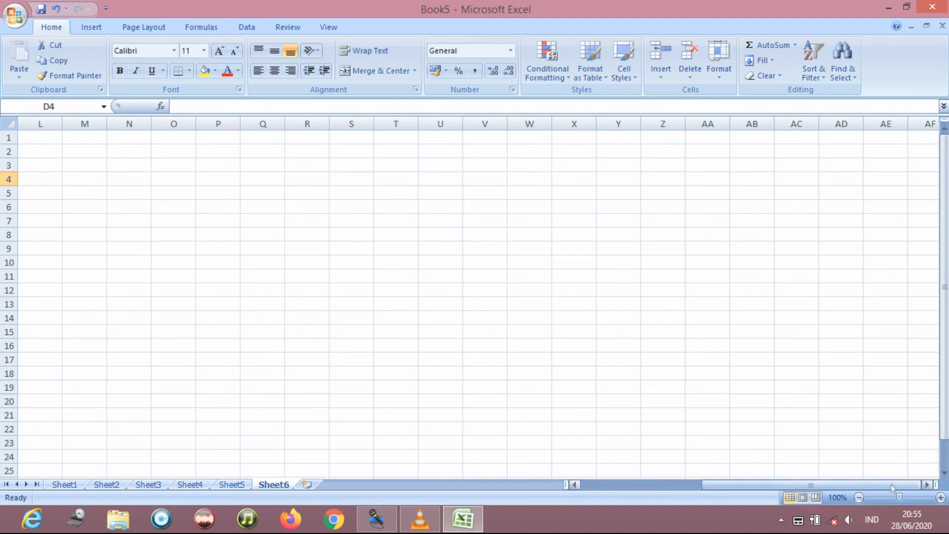
{"action": "left_click_drag", "start_coordinate": [893, 489], "coordinate": [572, 489]}
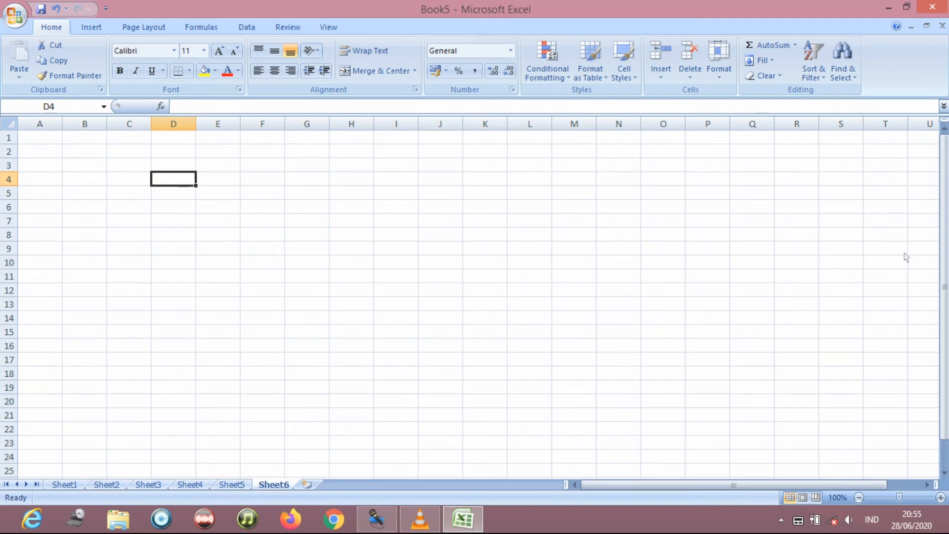
Scroll the worksheet down row by row to about row 20 and back to row 1 to show the vertical scroll bar.
{"action": "mouse_move", "coordinate": [947, 252]}
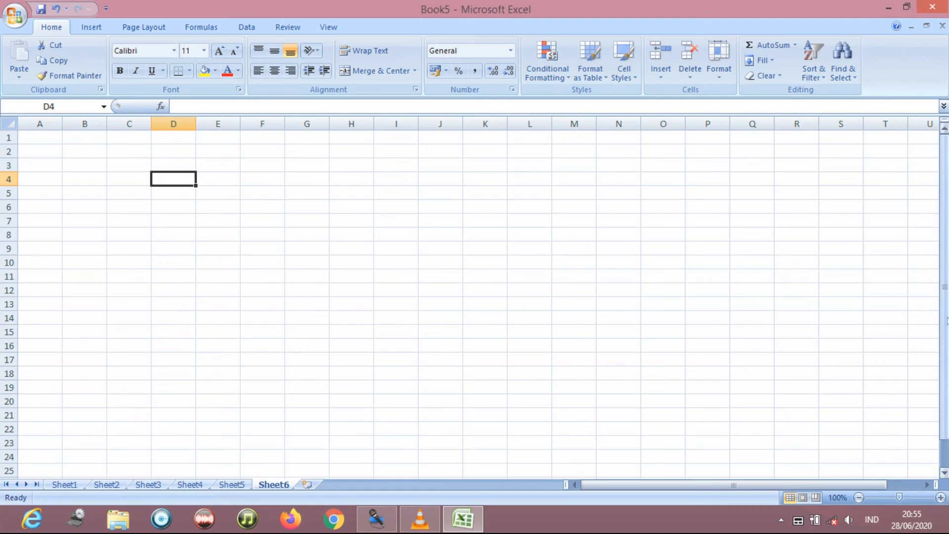
{"action": "left_click", "coordinate": [944, 473]}
{"action": "left_click", "coordinate": [944, 473]}
{"action": "left_click", "coordinate": [945, 473]}
{"action": "left_click", "coordinate": [945, 474]}
{"action": "left_click", "coordinate": [944, 474]}
{"action": "left_click", "coordinate": [944, 473]}
{"action": "left_click", "coordinate": [945, 473]}
{"action": "left_click", "coordinate": [945, 474]}
{"action": "left_click", "coordinate": [945, 475]}
{"action": "left_click", "coordinate": [945, 474]}
{"action": "left_click", "coordinate": [945, 474]}
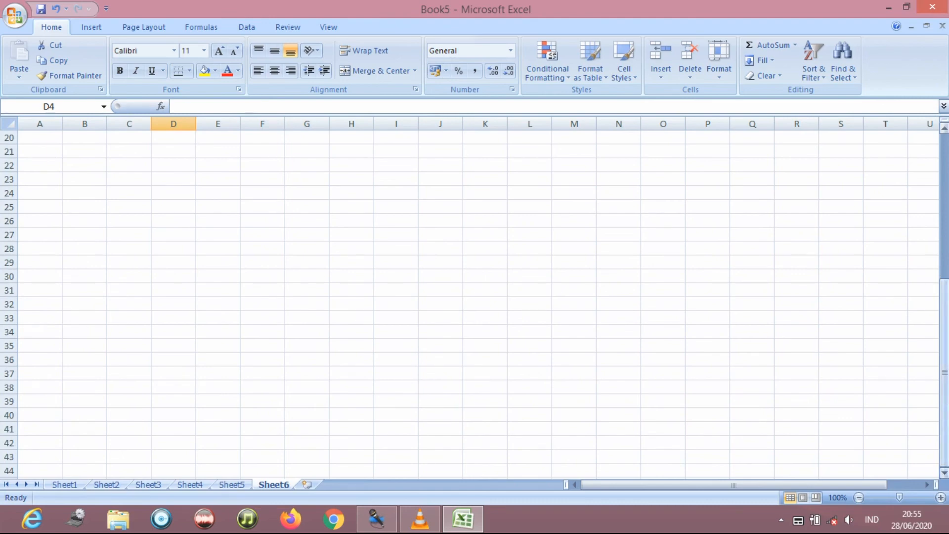
{"action": "left_click", "coordinate": [945, 129]}
{"action": "left_click", "coordinate": [945, 129]}
{"action": "left_click", "coordinate": [944, 129]}
{"action": "left_click", "coordinate": [944, 129]}
{"action": "left_click", "coordinate": [944, 130]}
{"action": "left_click", "coordinate": [944, 130]}
{"action": "left_click", "coordinate": [944, 130]}
{"action": "left_click", "coordinate": [945, 130]}
{"action": "left_click", "coordinate": [944, 130]}
{"action": "left_click", "coordinate": [944, 130]}
{"action": "left_click", "coordinate": [944, 129]}
{"action": "left_click", "coordinate": [945, 129]}
{"action": "left_click", "coordinate": [944, 130]}
{"action": "left_click", "coordinate": [945, 130]}
{"action": "left_click", "coordinate": [944, 130]}
{"action": "left_click", "coordinate": [945, 129]}
{"action": "left_click", "coordinate": [945, 130]}
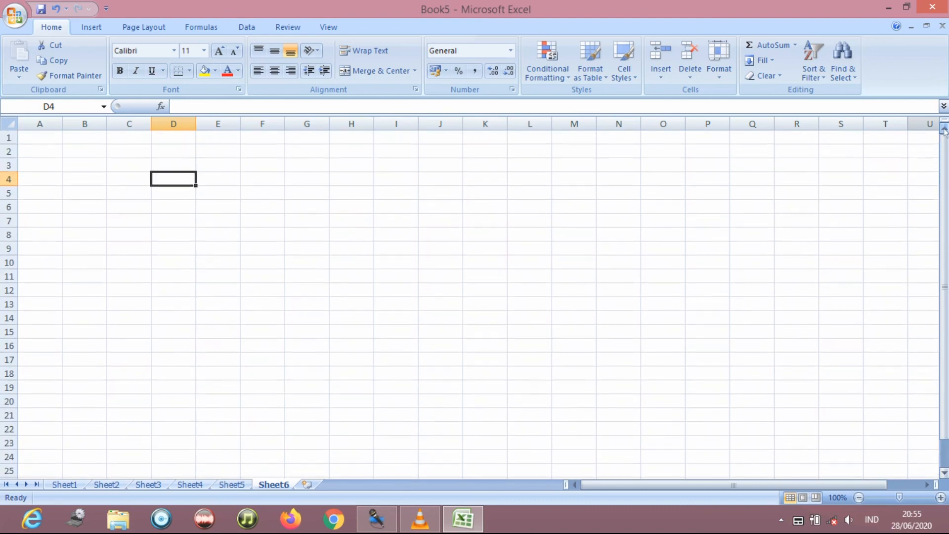
Select cell B3 and scroll the rows down and back up with the mouse wheel.
{"action": "left_click", "coordinate": [80, 168]}
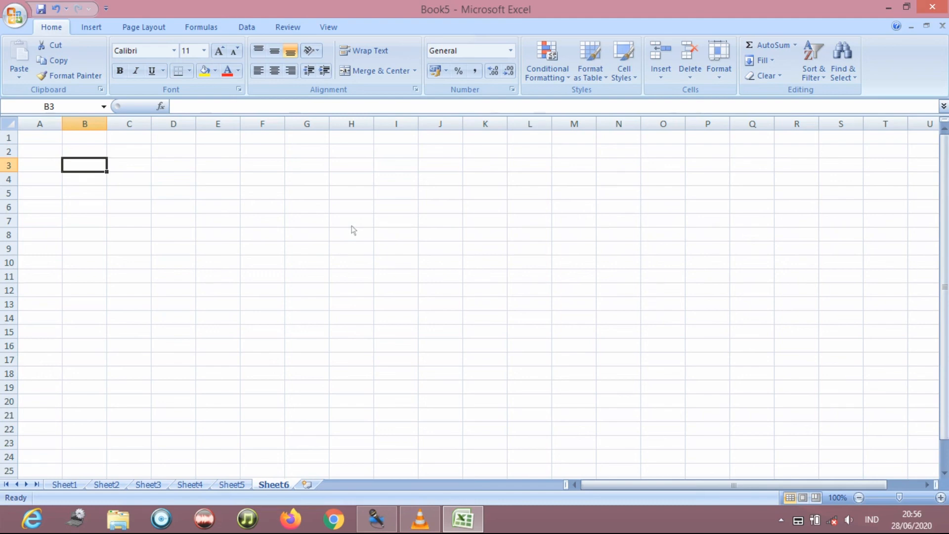
{"action": "scroll", "coordinate": [353, 229], "scroll_direction": "down", "scroll_amount": 12}
{"action": "scroll", "coordinate": [352, 228], "scroll_direction": "up", "scroll_amount": 12}
{"action": "scroll", "coordinate": [347, 230], "scroll_direction": "down", "scroll_amount": 5}
{"action": "scroll", "coordinate": [346, 230], "scroll_direction": "down", "scroll_amount": 4}
{"action": "scroll", "coordinate": [342, 226], "scroll_direction": "up", "scroll_amount": 9}
Show Sheet6 in Page Layout view and look across its pages, returning to the first page.
{"action": "left_click", "coordinate": [803, 498]}
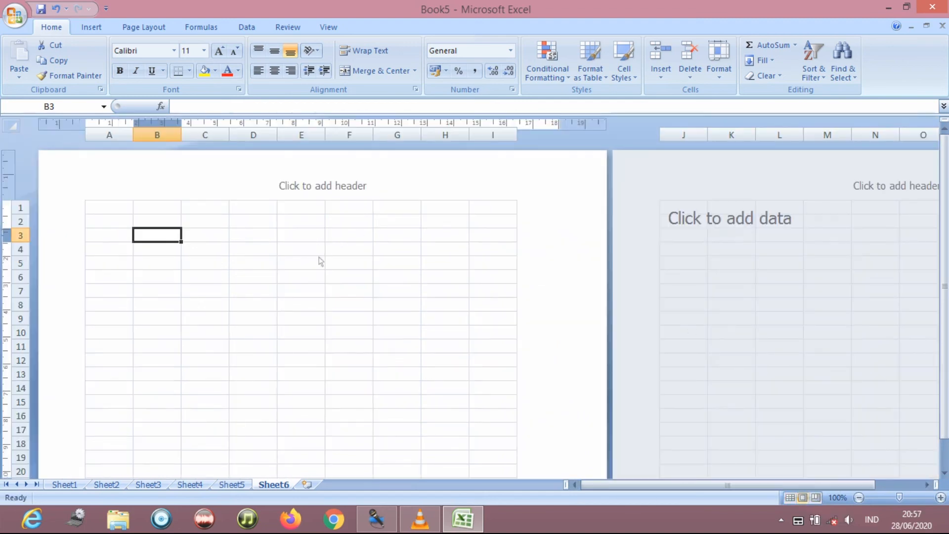
{"action": "mouse_move", "coordinate": [765, 485]}
{"action": "left_mouse_down"}
{"action": "mouse_move", "coordinate": [818, 487]}
{"action": "mouse_move", "coordinate": [751, 489]}
{"action": "left_mouse_up"}
{"action": "left_click", "coordinate": [927, 486]}
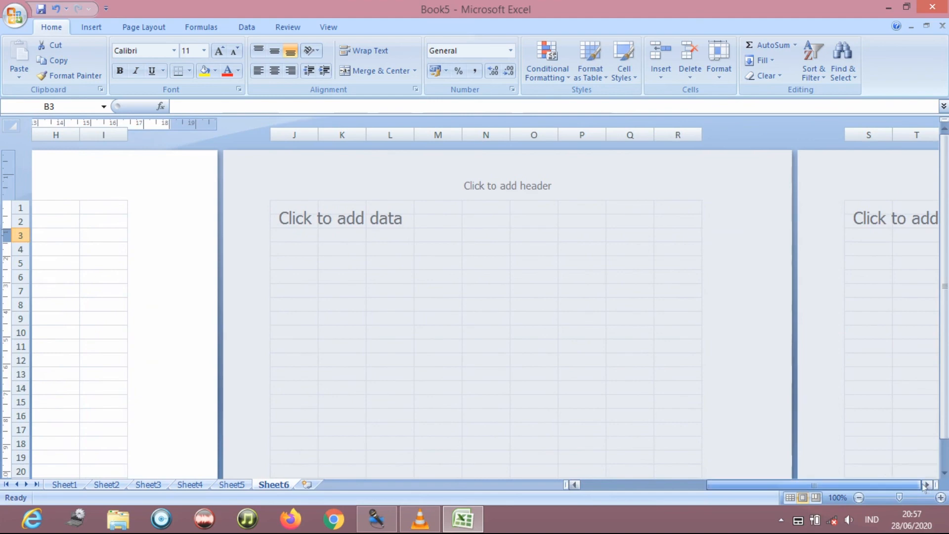
{"action": "left_click", "coordinate": [930, 486]}
{"action": "left_click", "coordinate": [930, 486]}
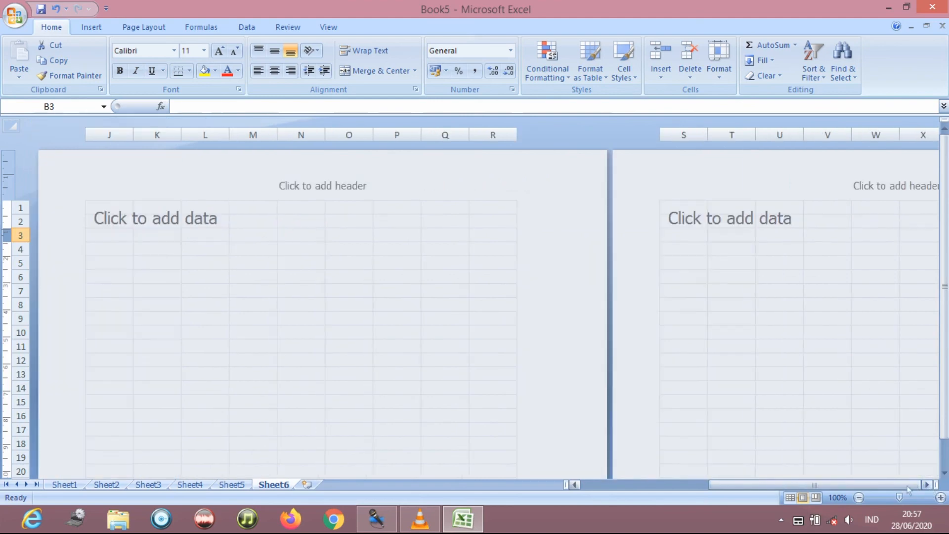
{"action": "left_click_drag", "start_coordinate": [896, 486], "coordinate": [764, 490]}
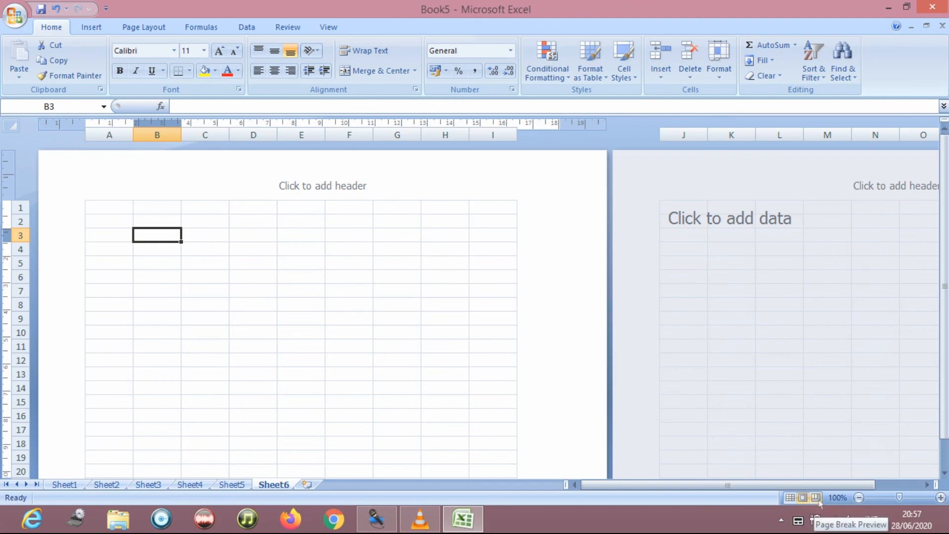
Show Sheet6 in Page Break Preview, dismiss the welcome message, and return to Normal view.
{"action": "left_click", "coordinate": [816, 498]}
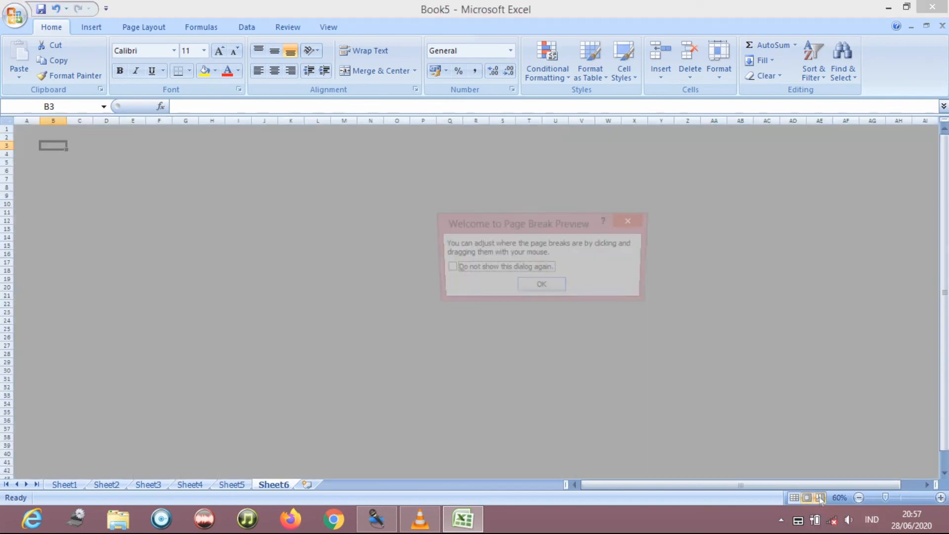
{"action": "left_click", "coordinate": [562, 289]}
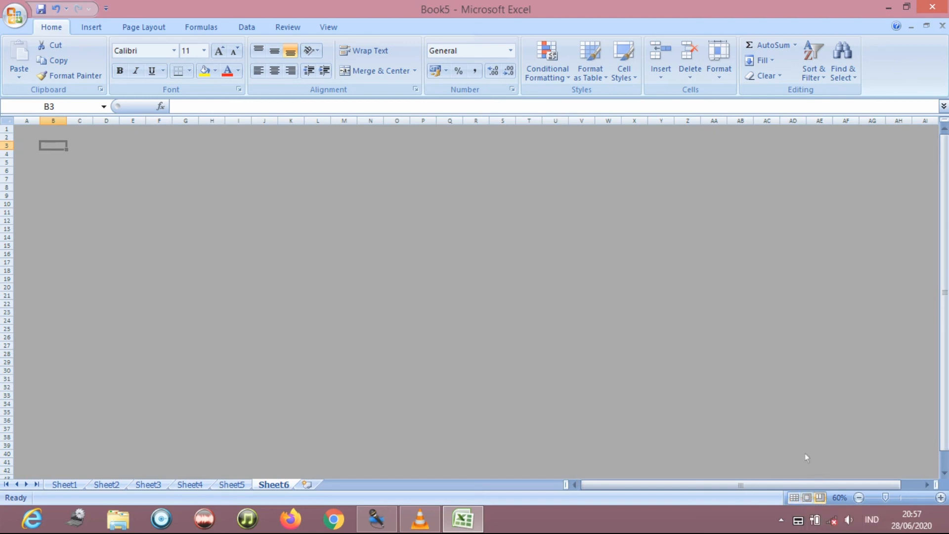
{"action": "left_click", "coordinate": [795, 498]}
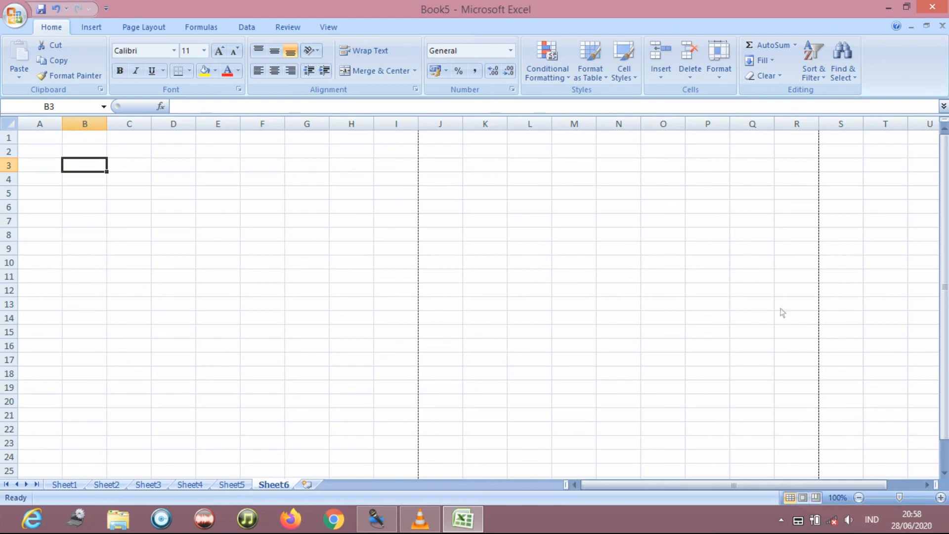
Change the worksheet zoom level briefly and bring it back to 100%.
{"action": "left_click", "coordinate": [914, 498]}
{"action": "mouse_move", "coordinate": [914, 498]}
{"action": "left_mouse_down"}
{"action": "mouse_move", "coordinate": [885, 498]}
{"action": "mouse_move", "coordinate": [899, 498]}
{"action": "left_mouse_up"}
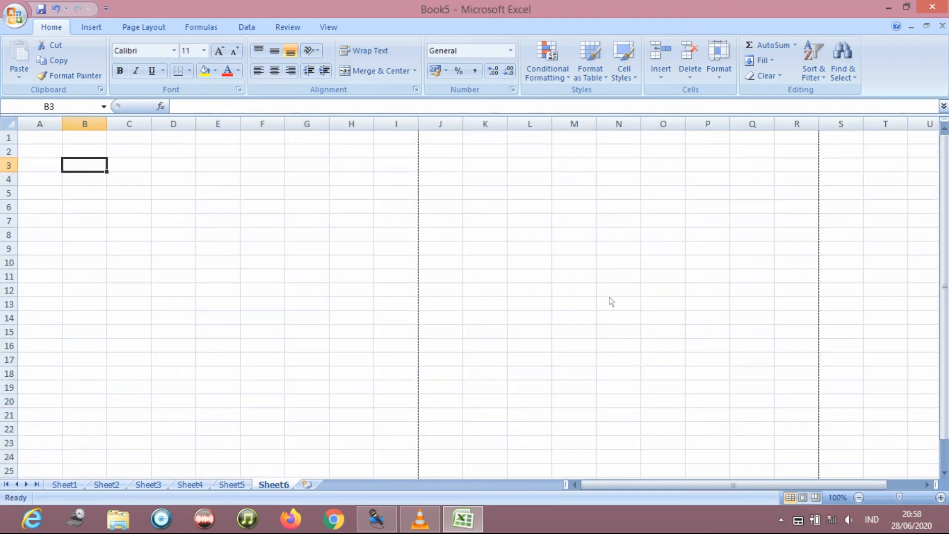